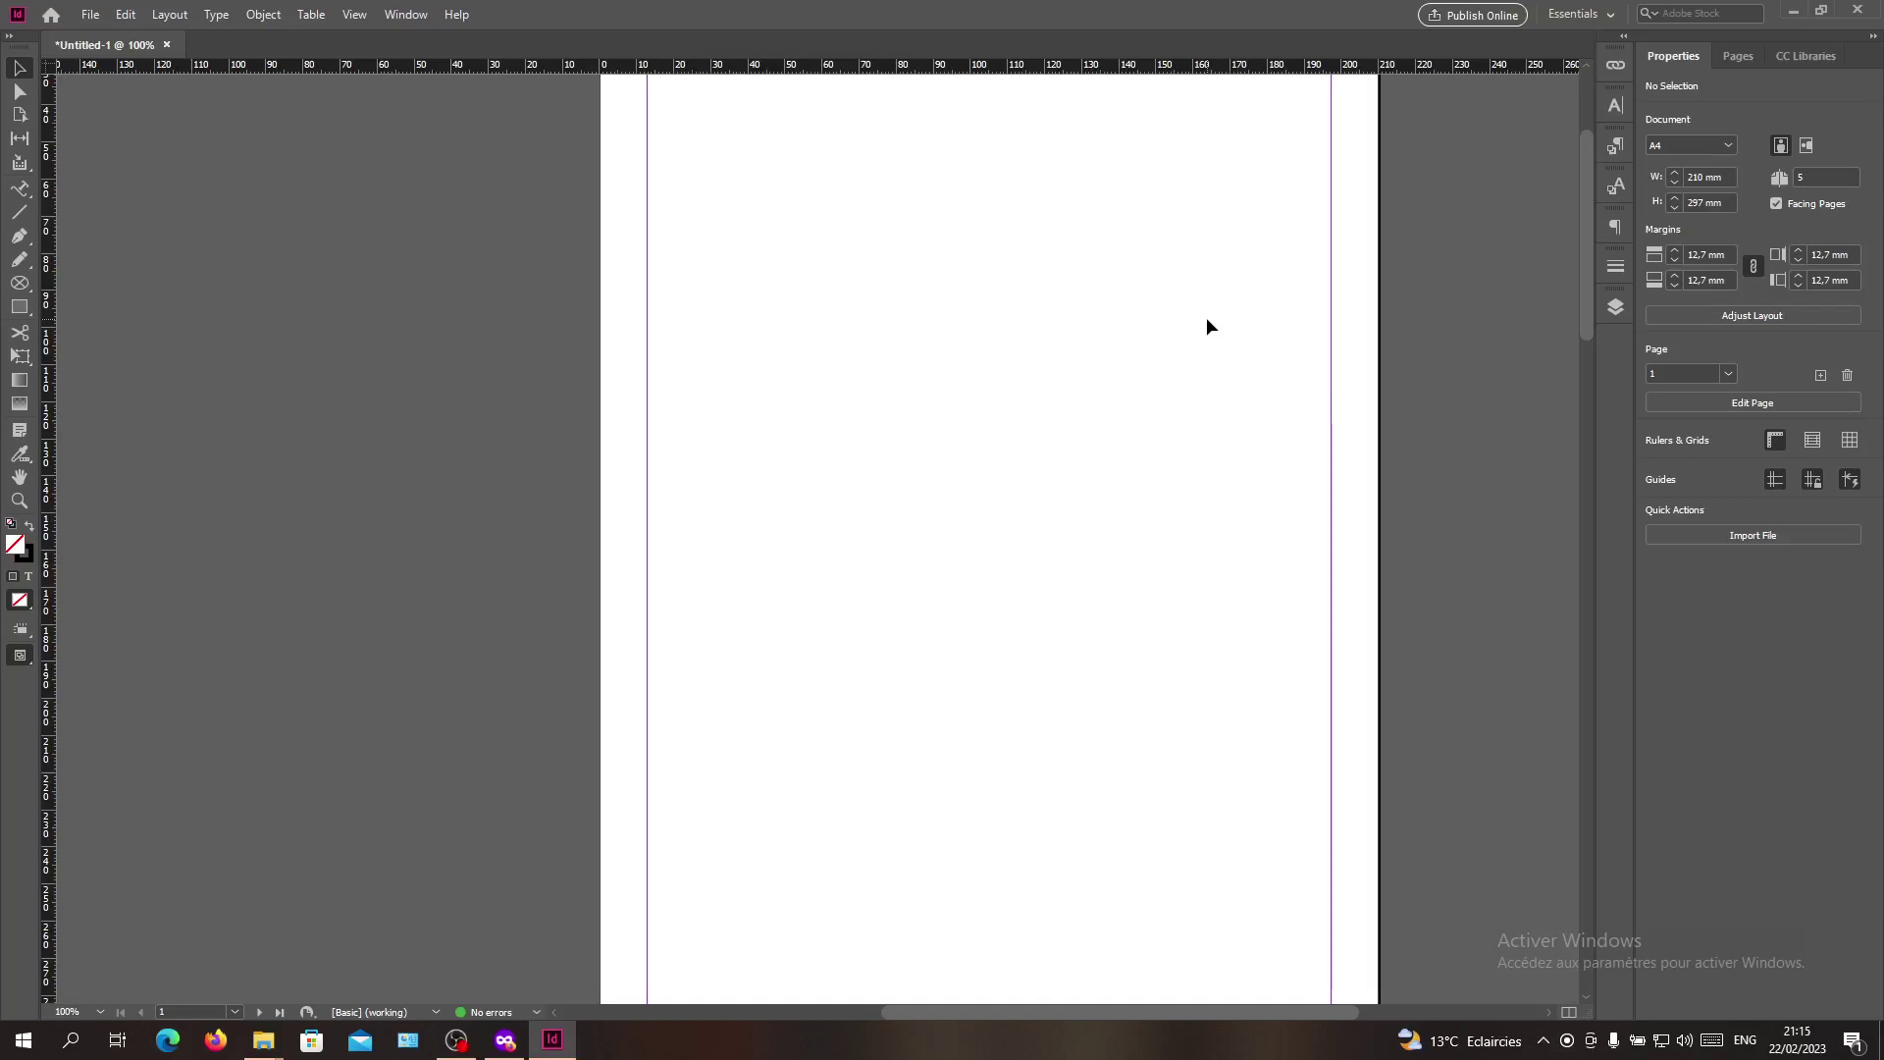
scroll(1206, 324, "up", 3)
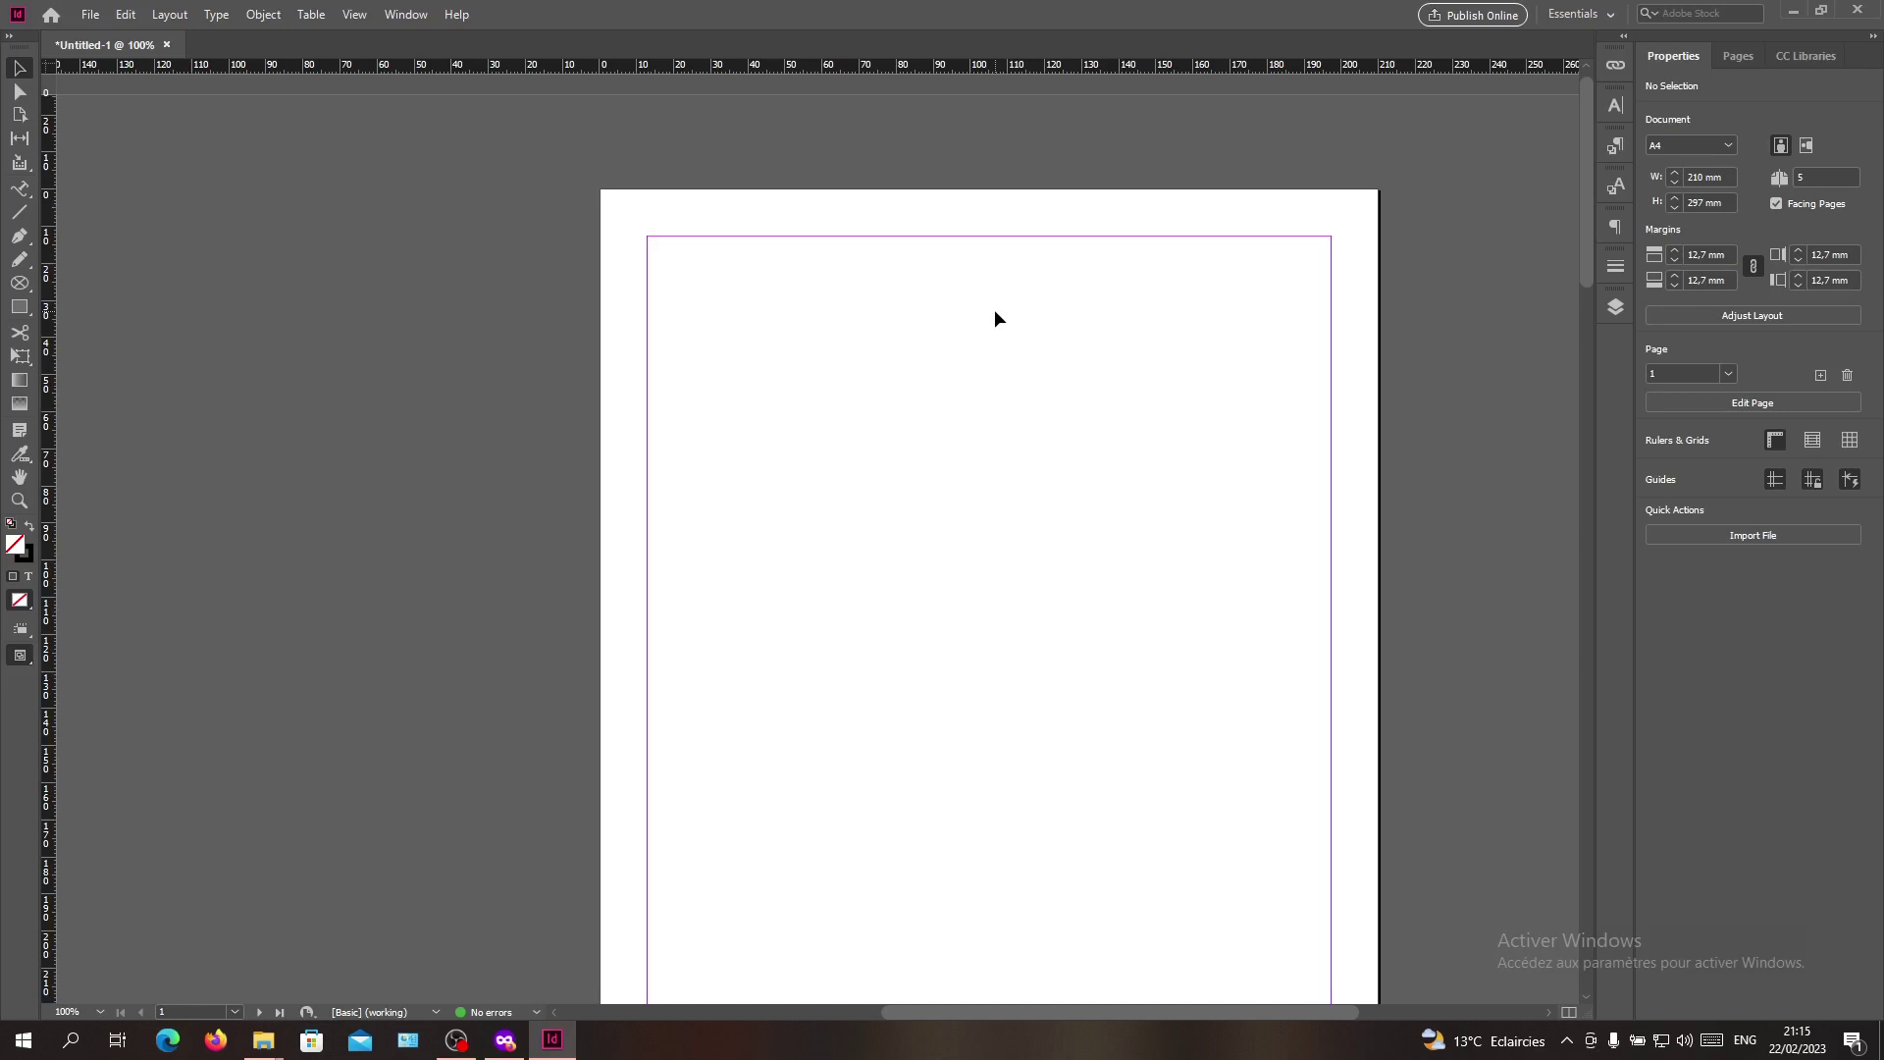
scroll(957, 192, "down", 2)
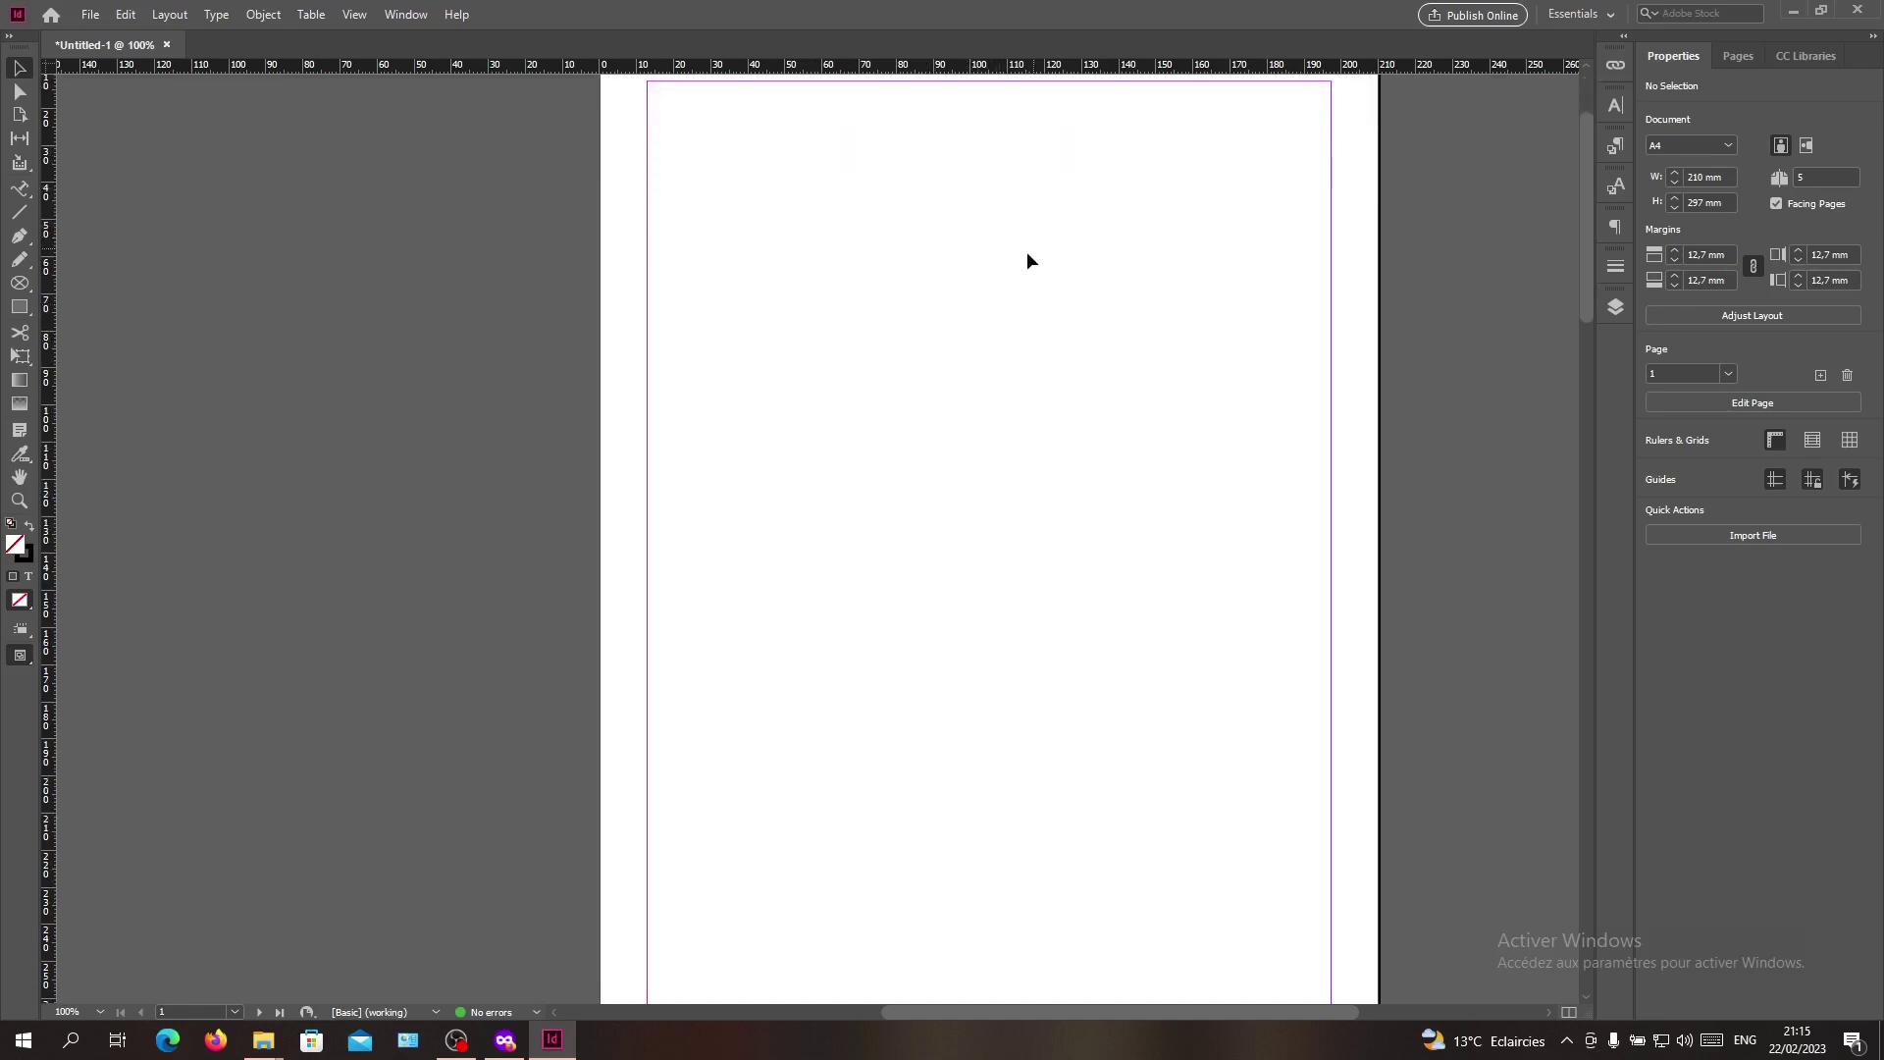
scroll(887, 469, "up", 1)
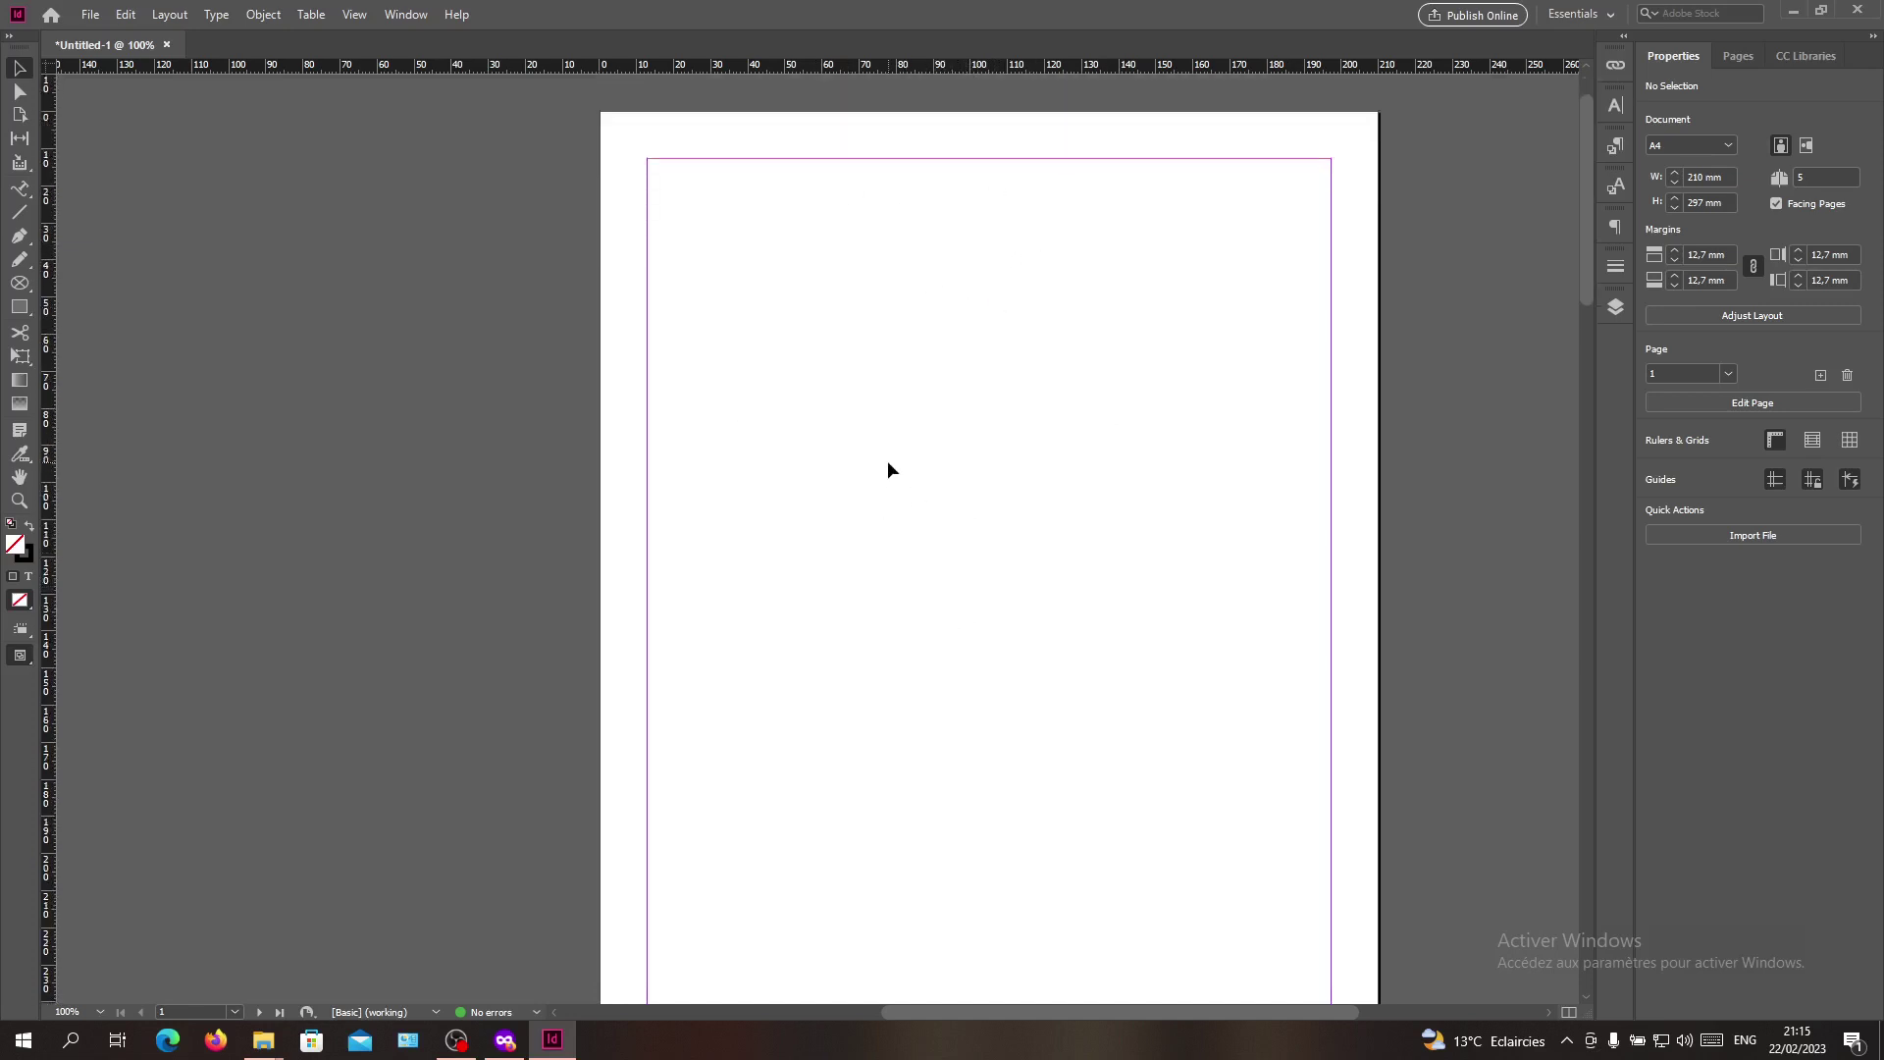
scroll(1060, 486, "up", 1)
scroll(904, 413, "down", 1)
- Draw a vertical line about 56 mm long near the page centre, replacing a first attempt
left_click(20, 213)
mouse_move(980, 337)
left_mouse_down()
mouse_move(961, 678)
mouse_move(895, 417)
left_mouse_up()
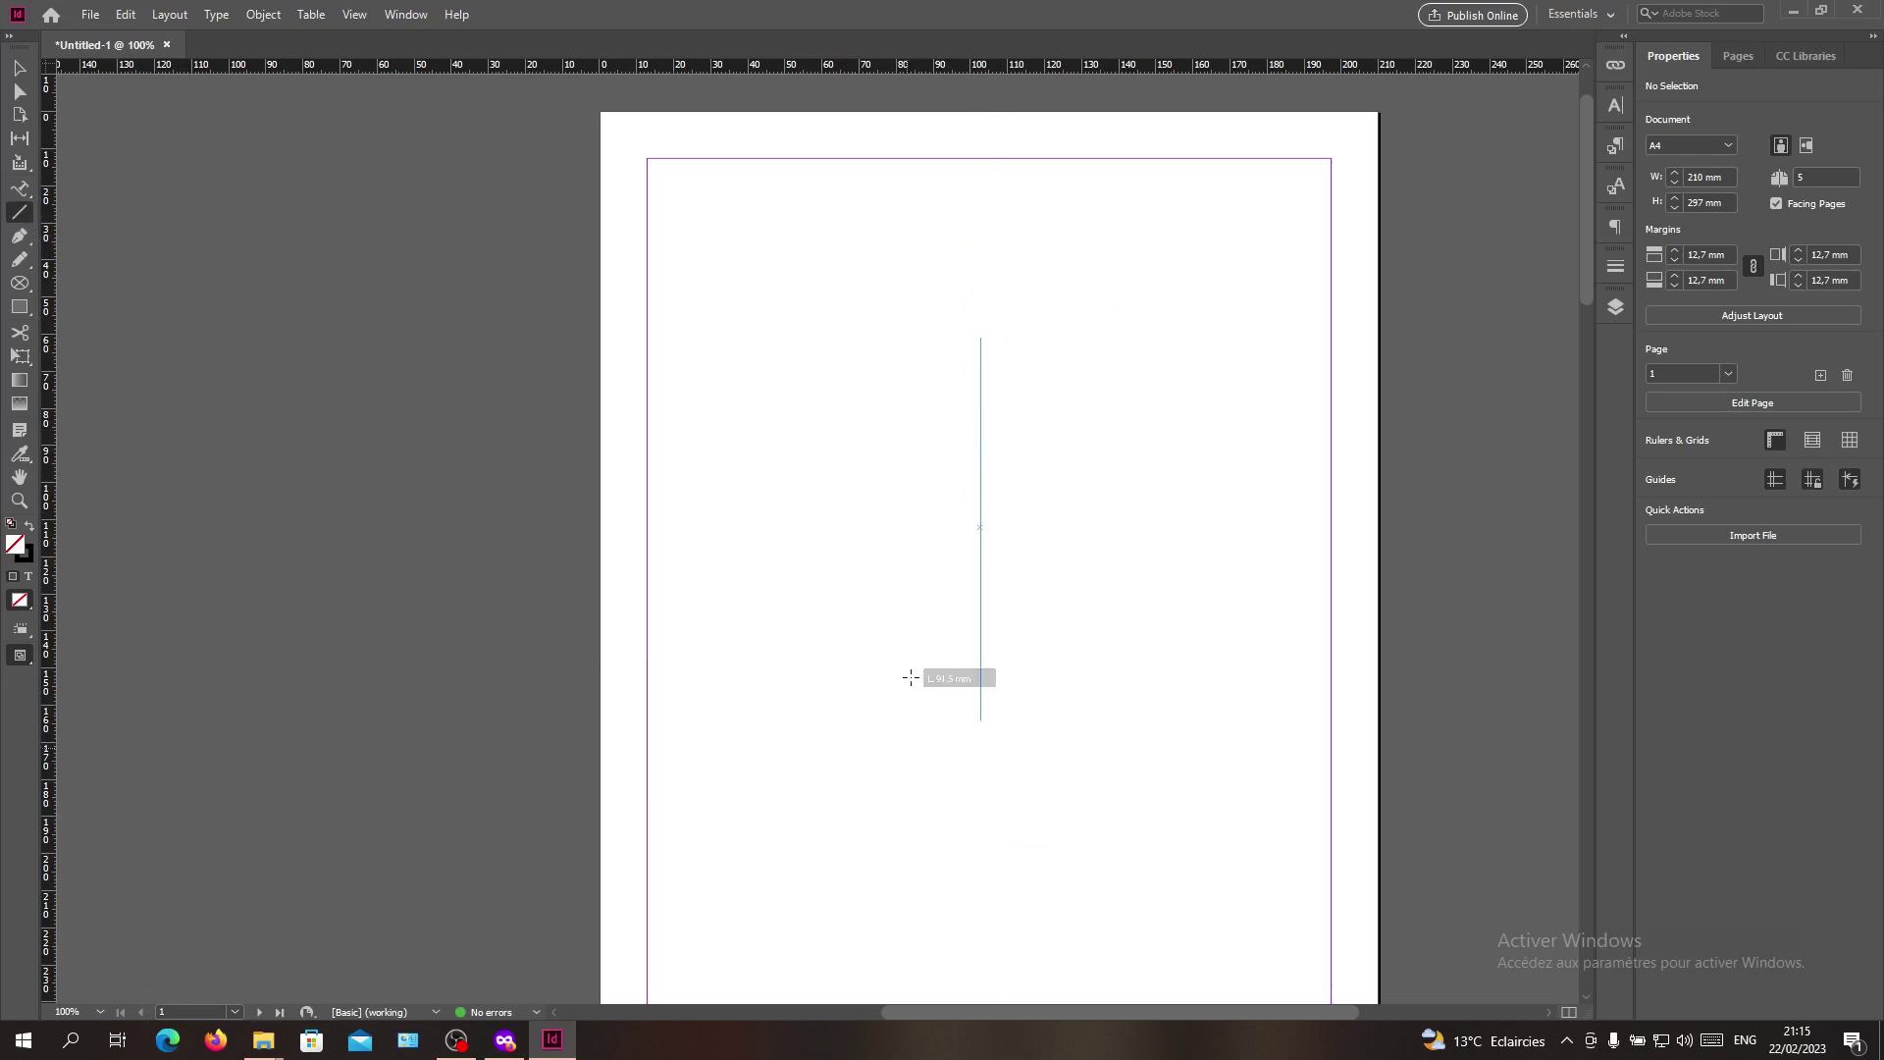
mouse_move(895, 417)
left_mouse_down()
mouse_move(949, 624)
mouse_move(925, 715)
mouse_move(976, 698)
mouse_move(1044, 775)
mouse_move(905, 780)
mouse_move(1125, 761)
mouse_move(829, 745)
mouse_move(1189, 770)
mouse_move(762, 722)
mouse_move(929, 752)
mouse_move(987, 508)
mouse_move(976, 694)
mouse_move(980, 474)
mouse_move(964, 639)
left_mouse_up()
key("ctrl+z")
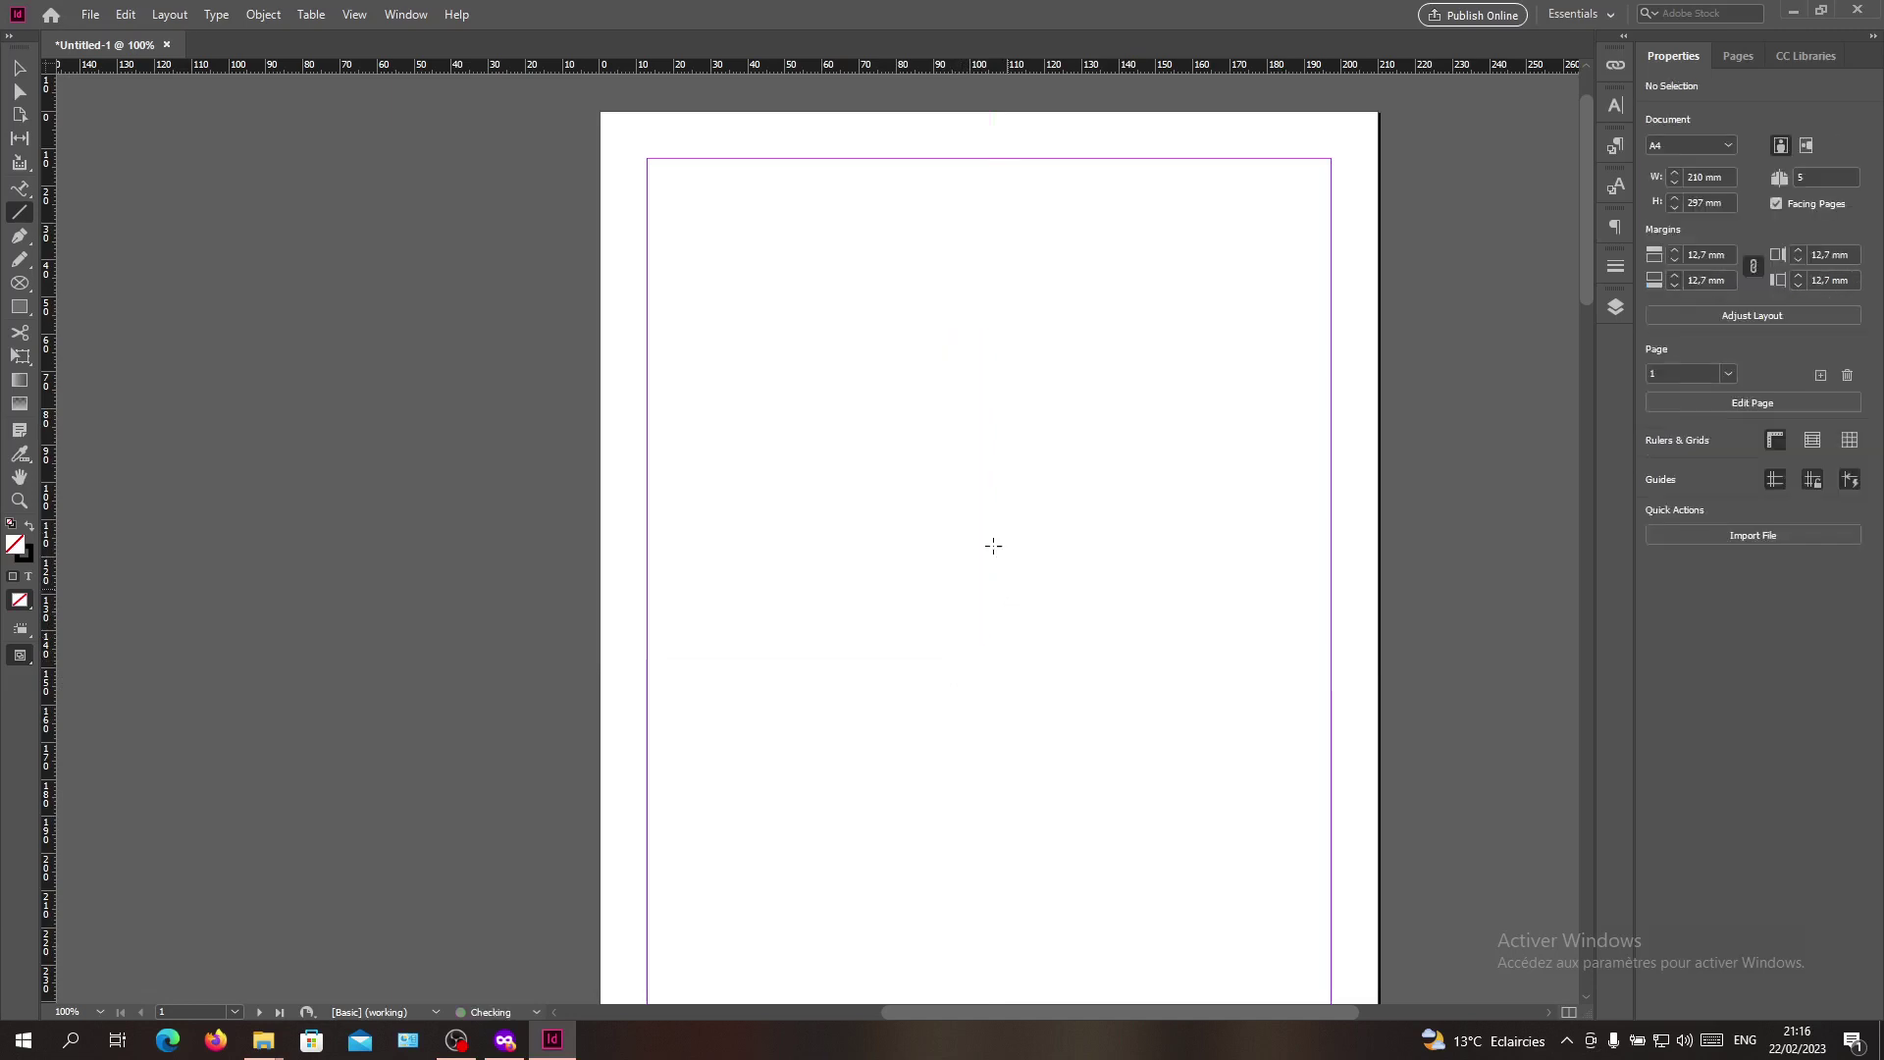
left_click_drag(994, 549, 1002, 656)
- Set the vertical line's stroke to [None] at 0 pt
left_click(1657, 272)
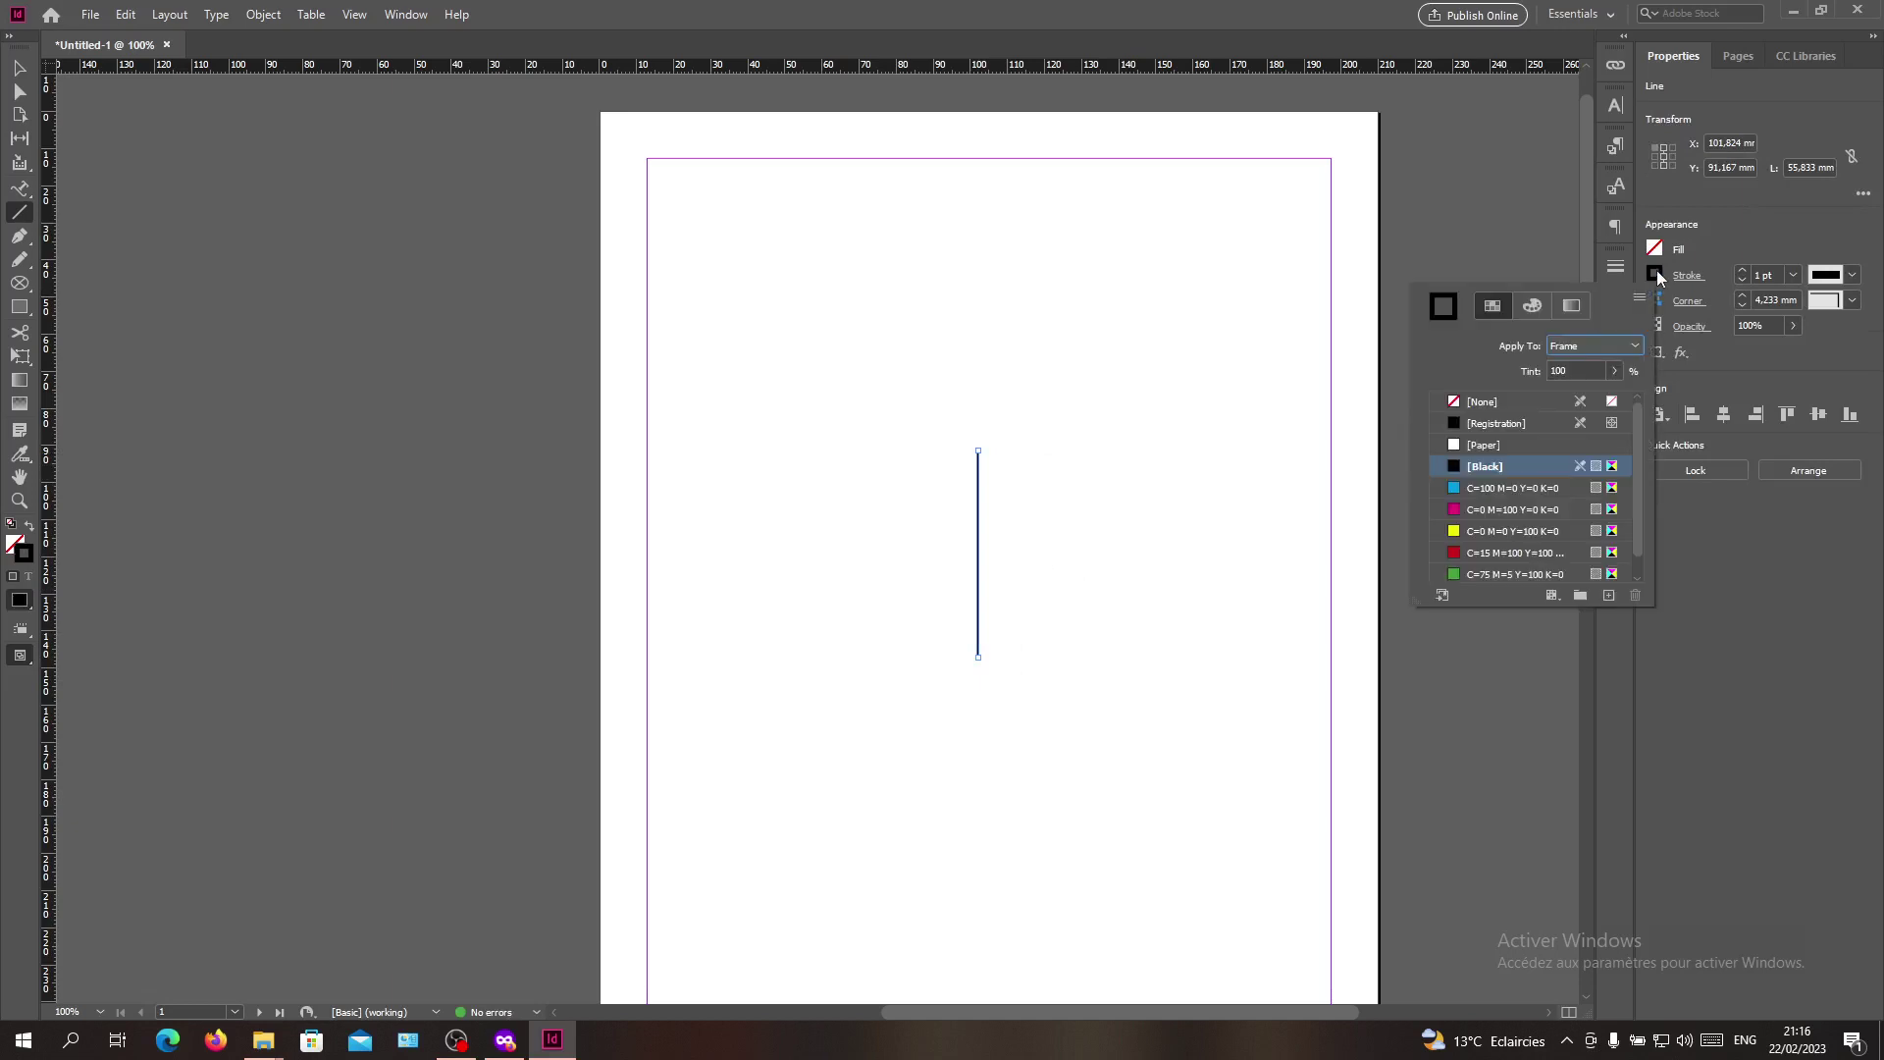
left_click(1472, 403)
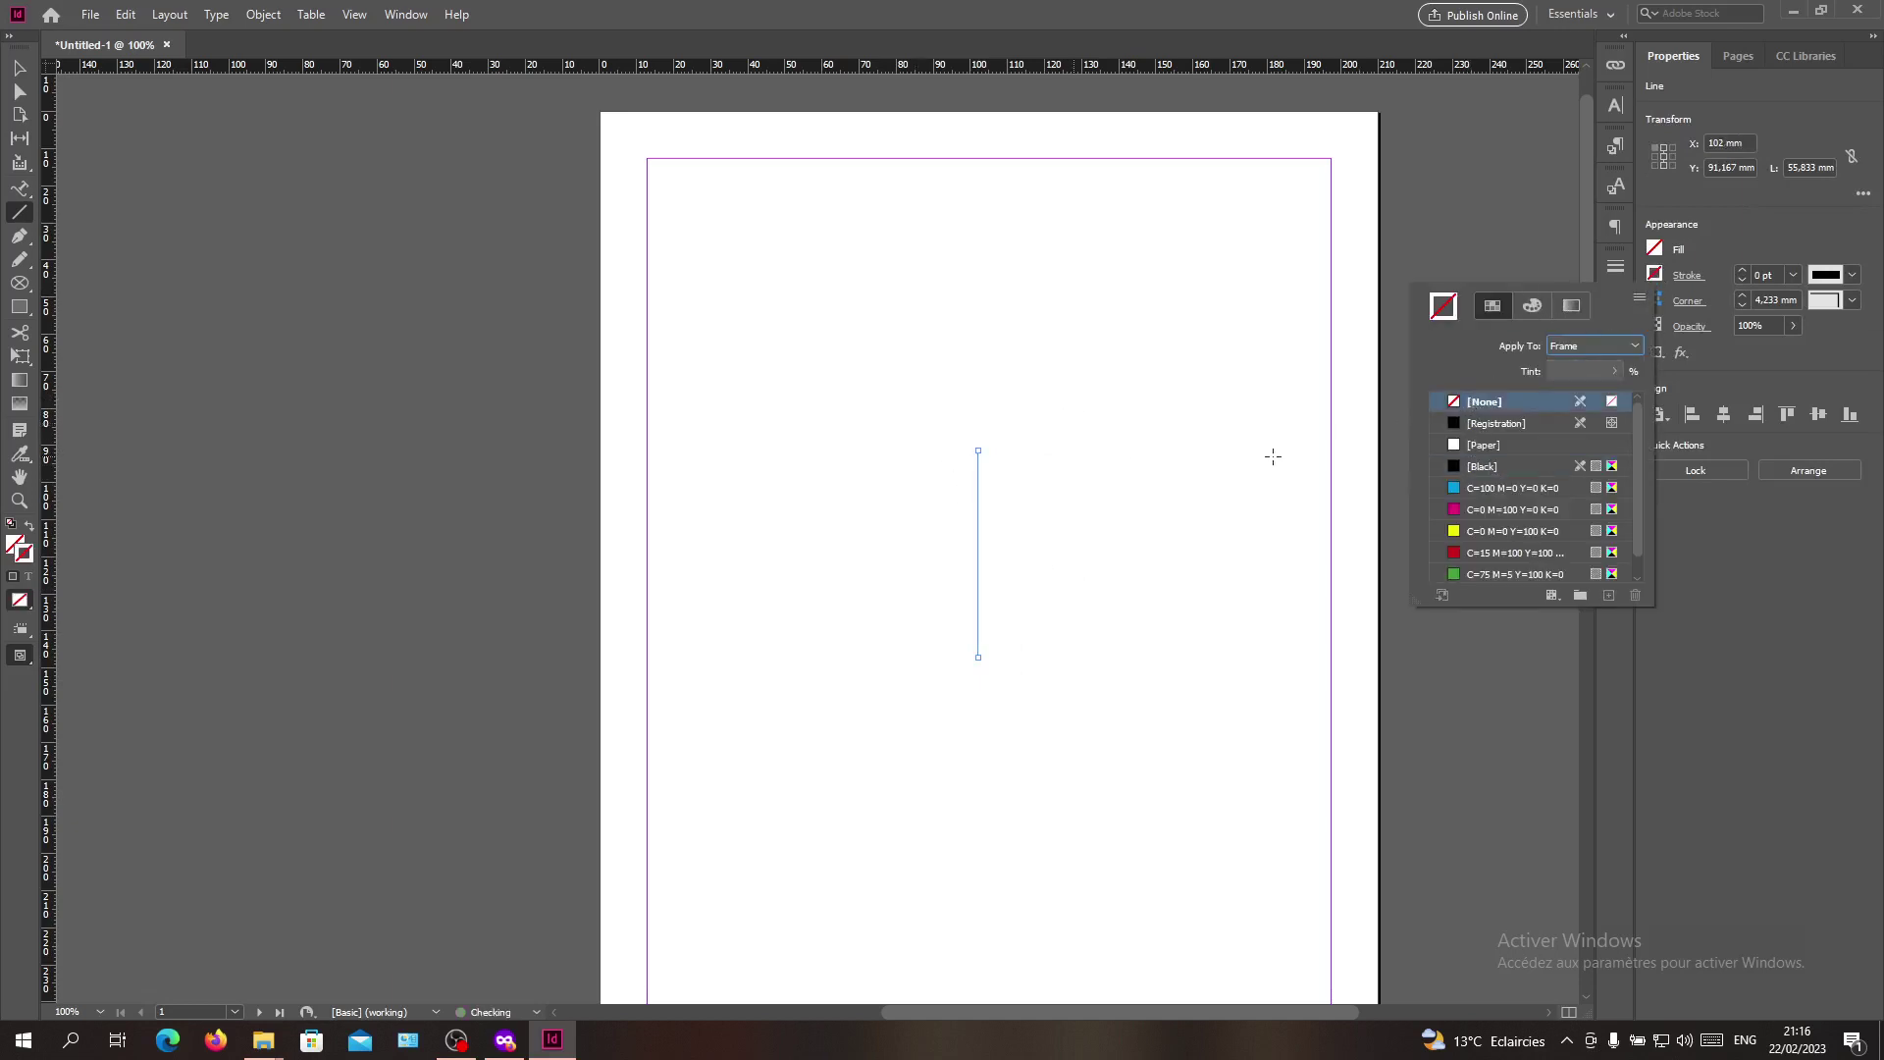
left_click(1673, 590)
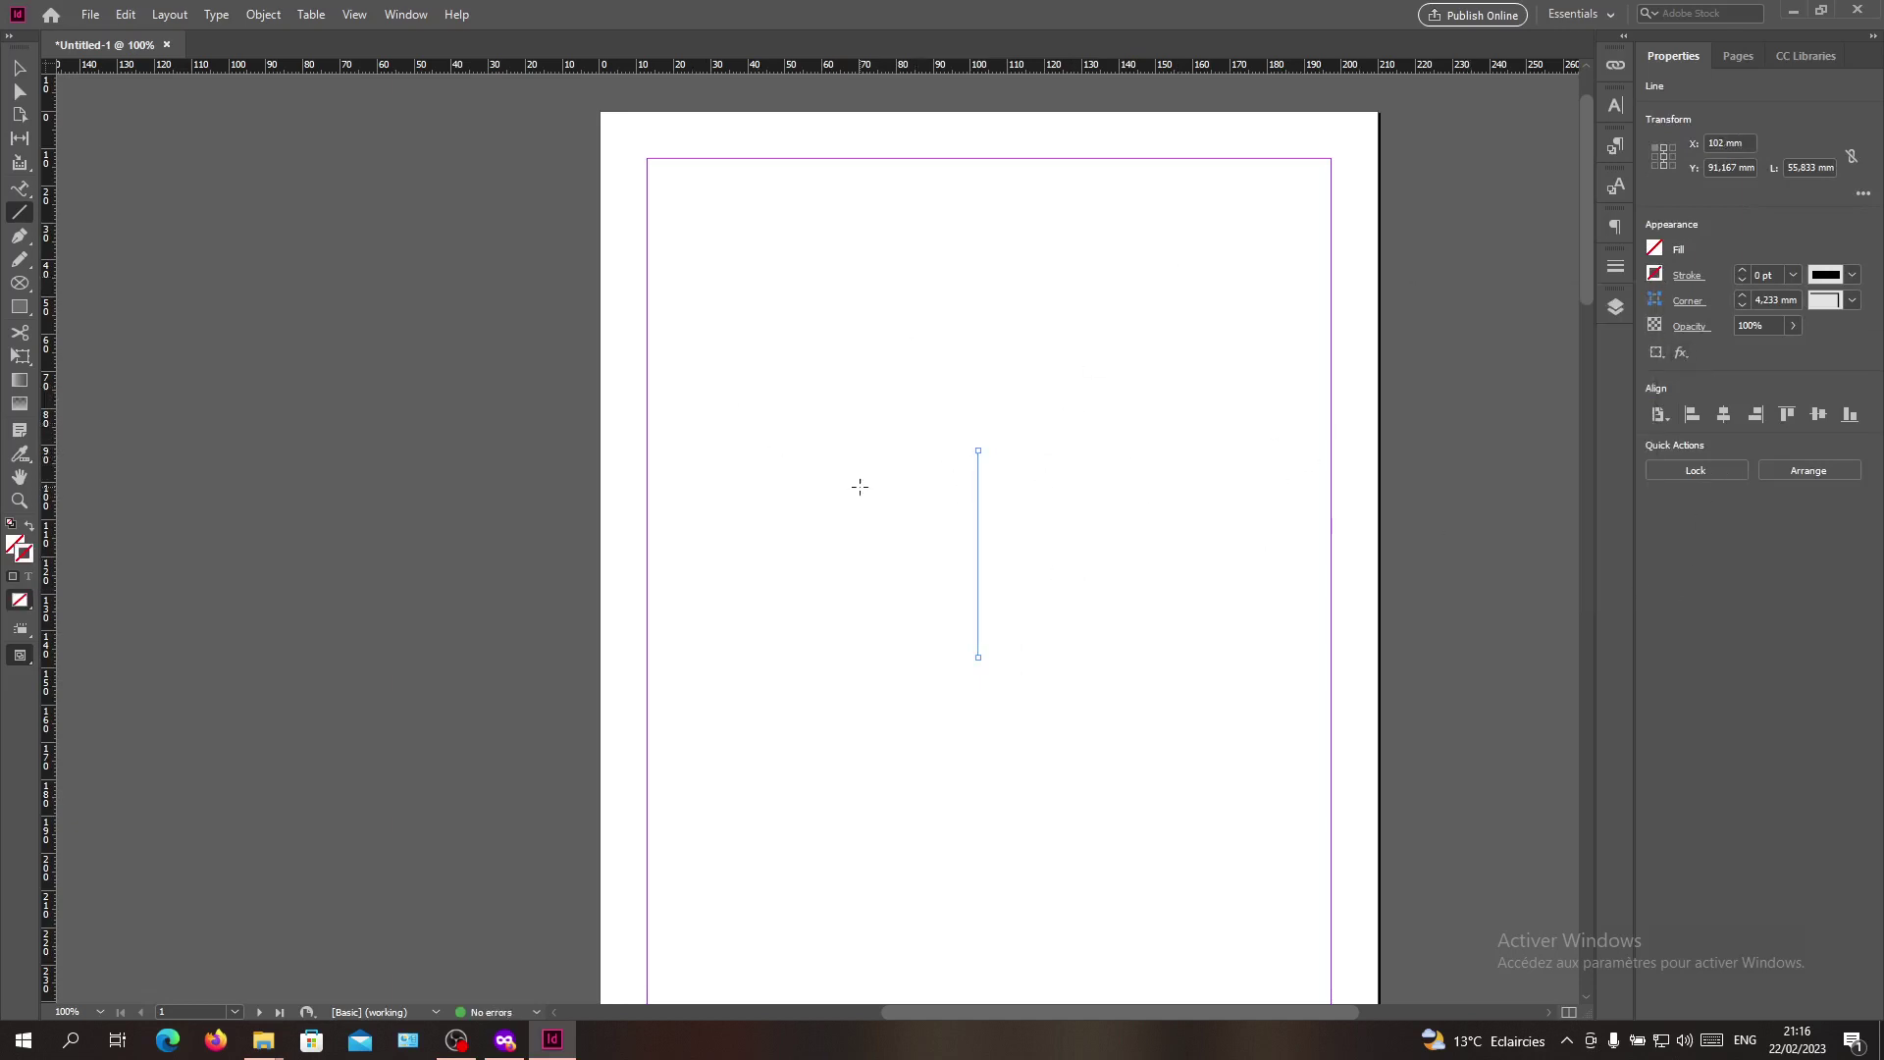
left_click(10, 198)
left_click(14, 195)
- Use Type on a Path to start text on the vertical line for 'Hello world'
left_click(15, 195)
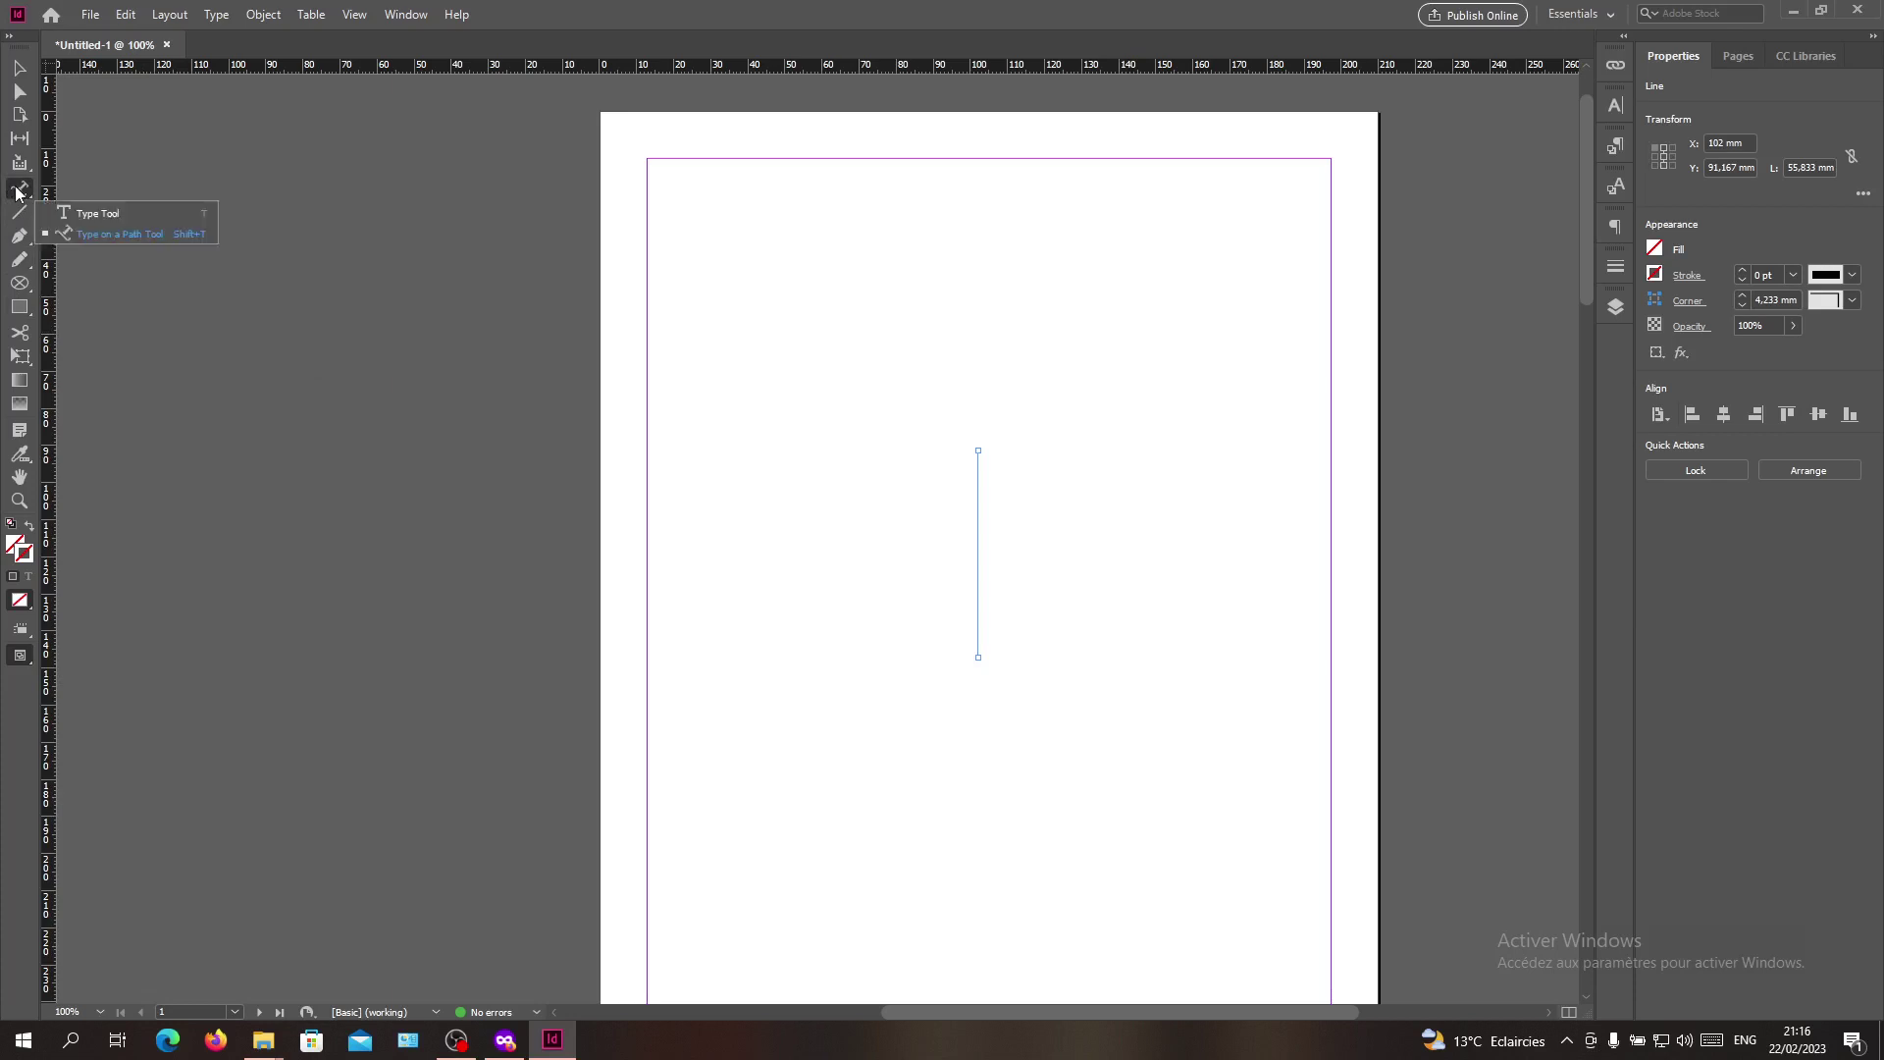
left_click(82, 240)
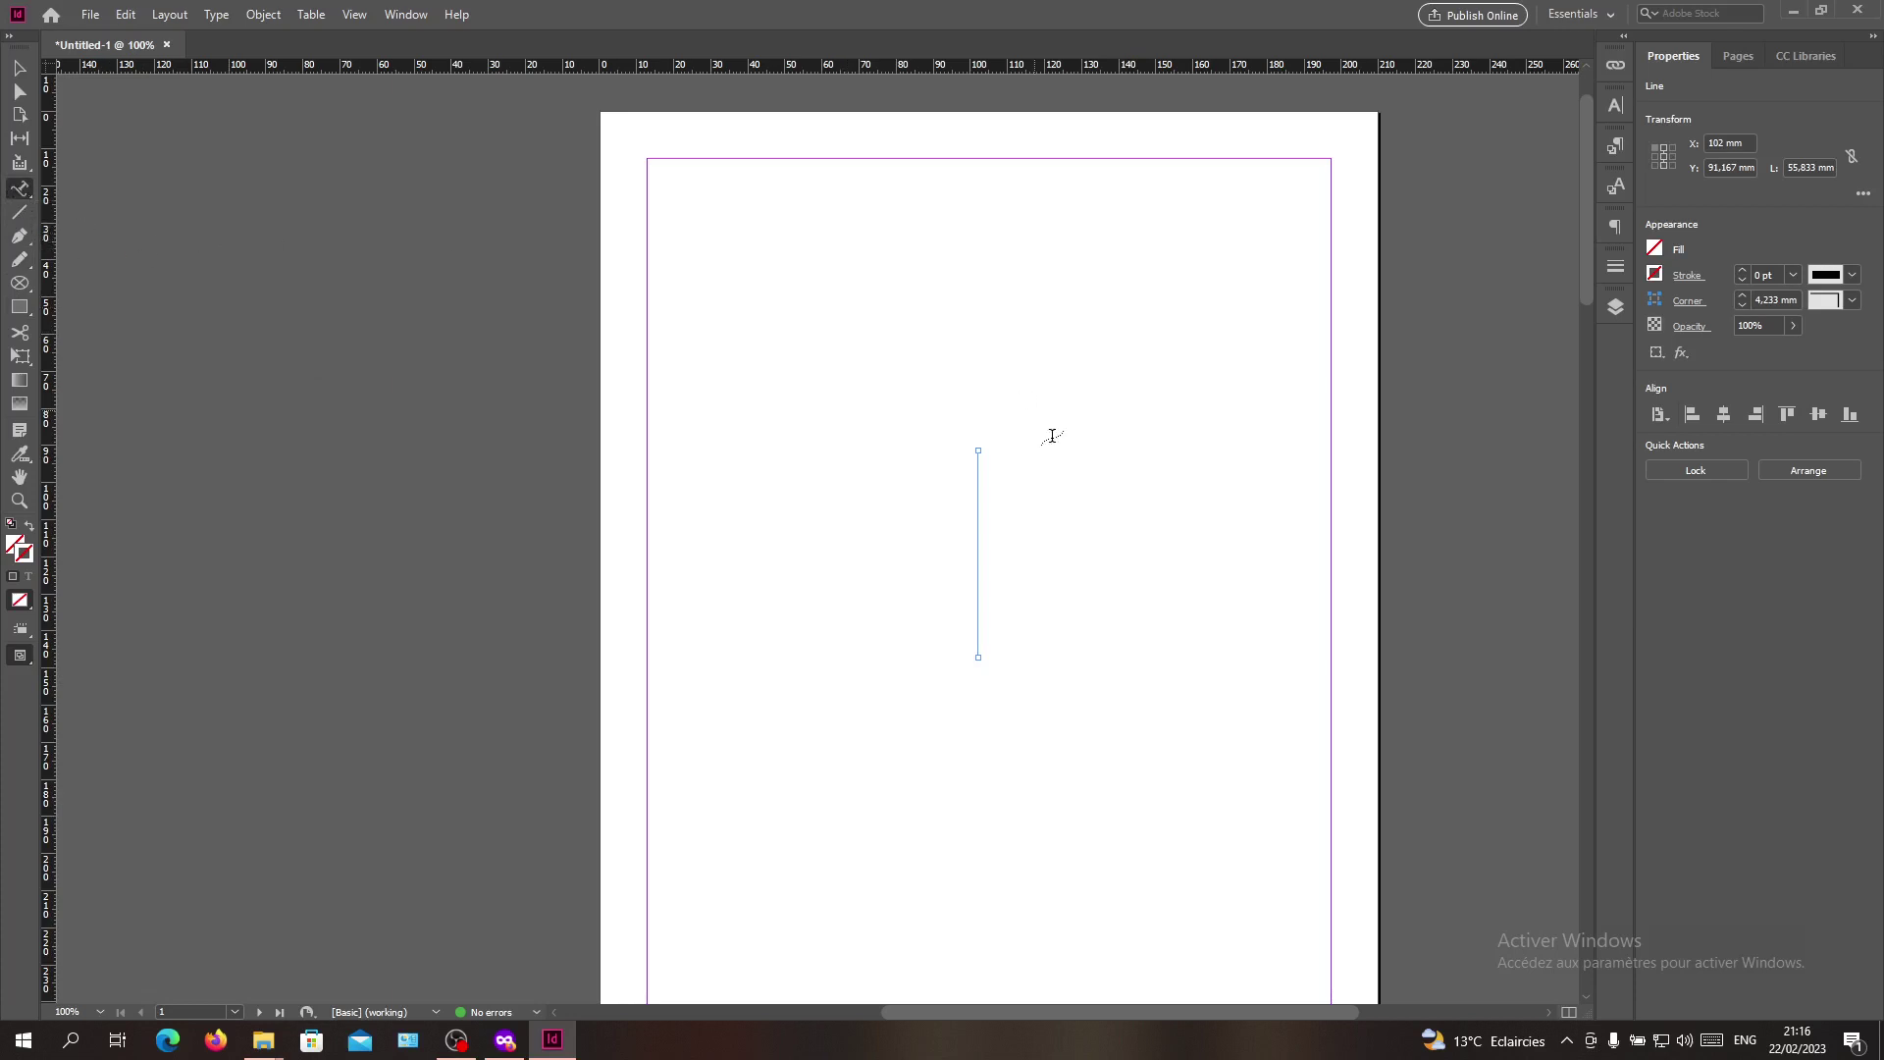
left_click(979, 464)
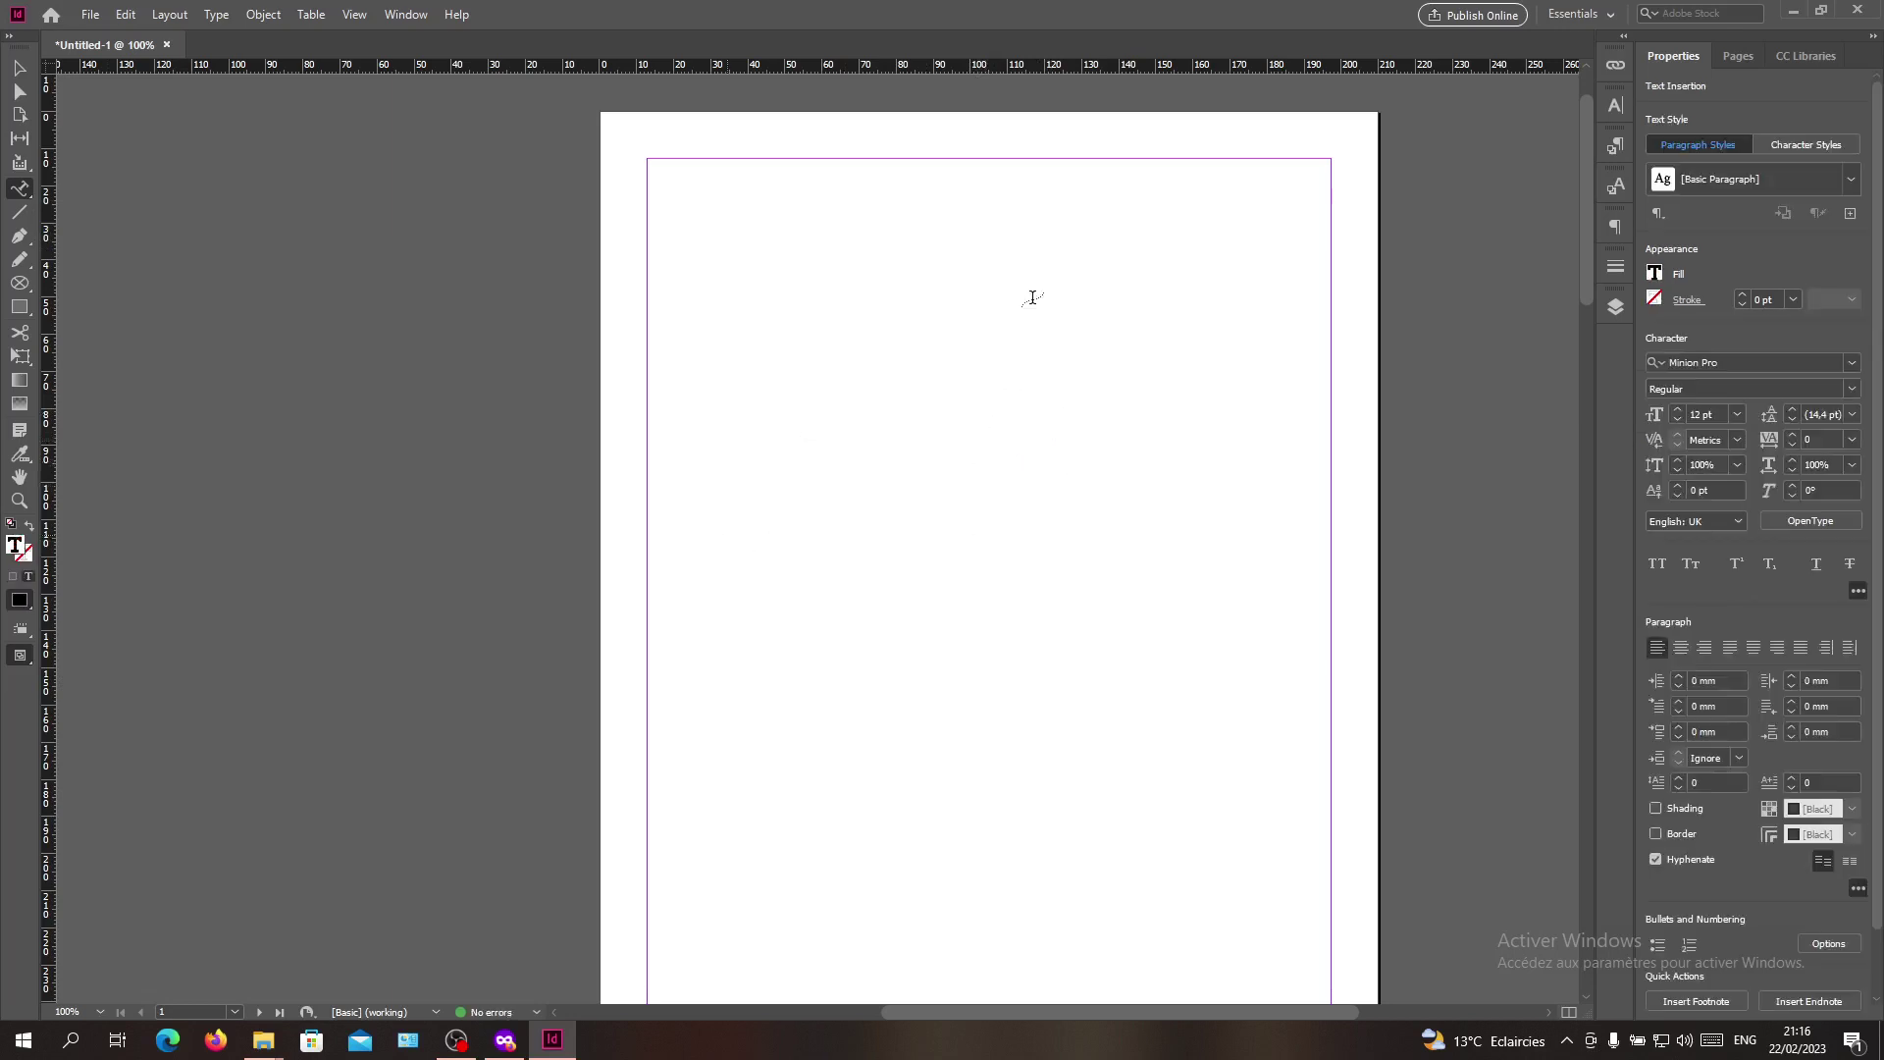
type("E")
type(" world")
- Set the selected 'Hello world' path text to 20 pt, keeping Minion Pro
left_click_drag(985, 518, 968, 417)
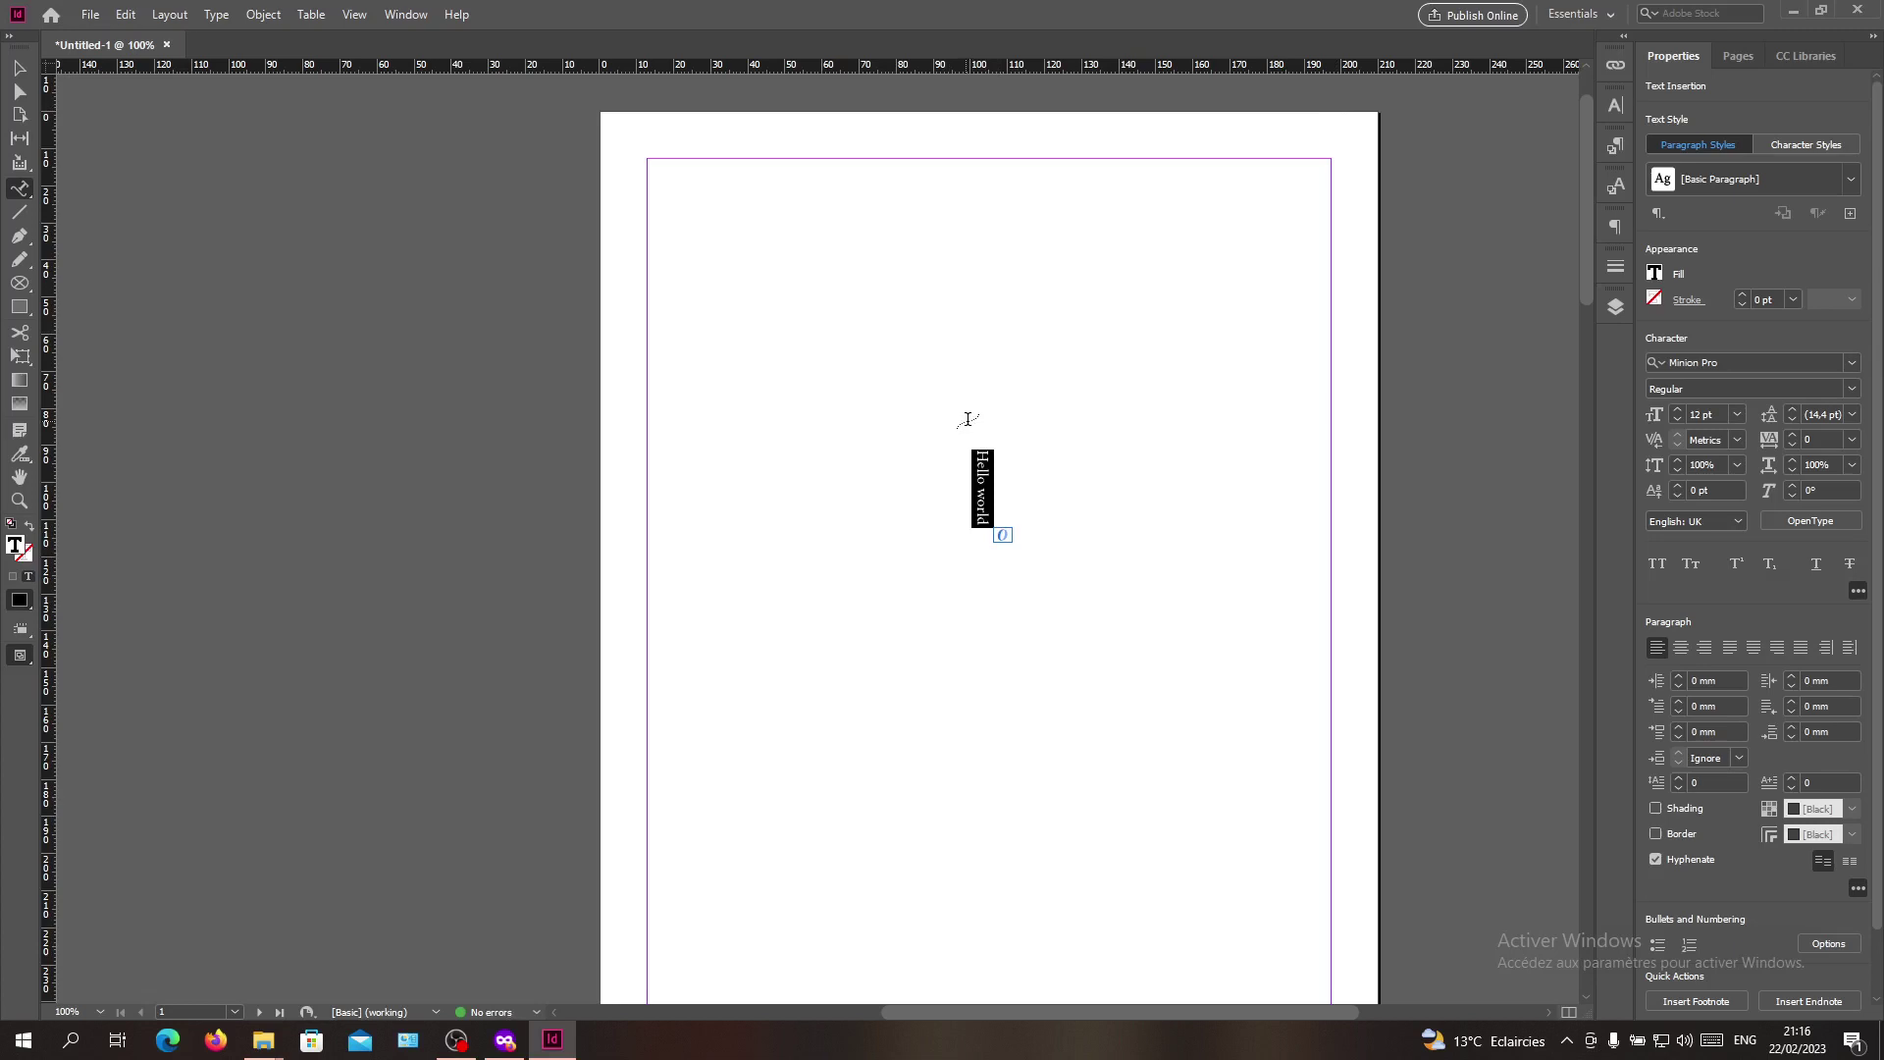
left_click(1678, 409)
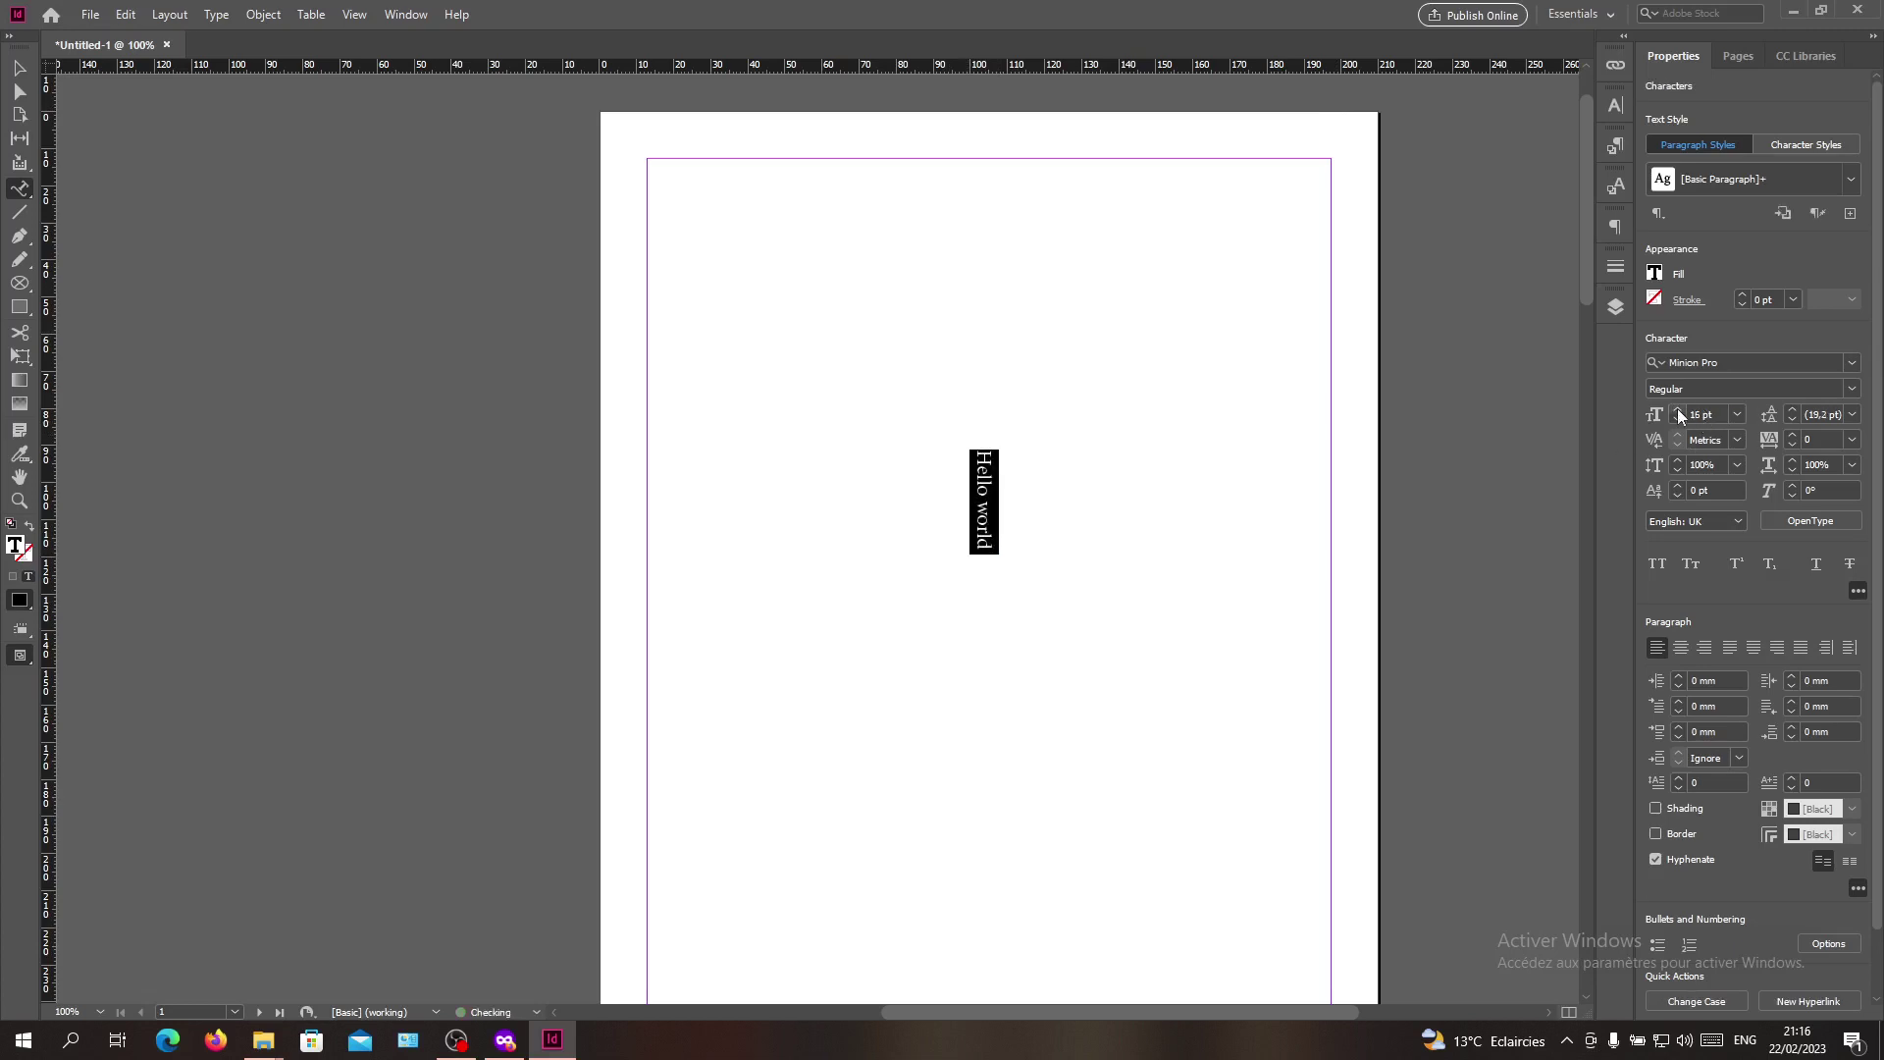
left_click(1679, 410)
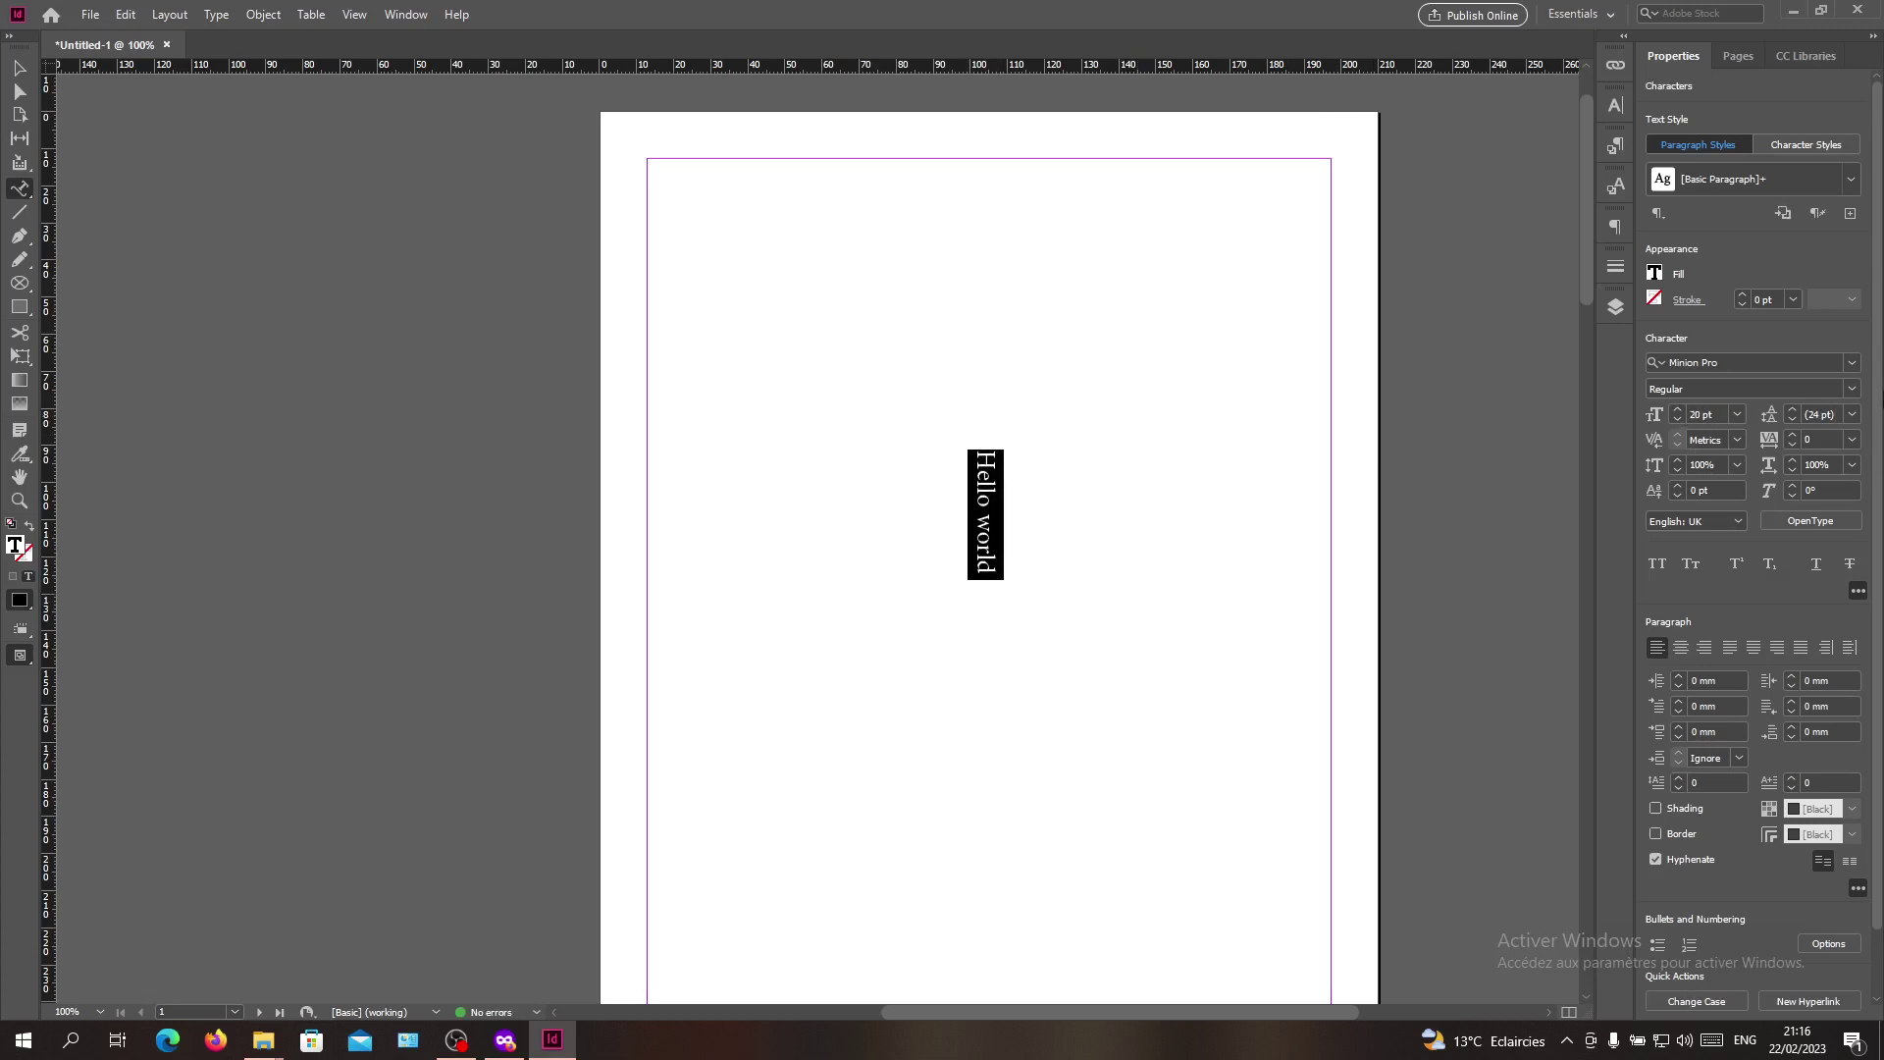
left_click(1850, 363)
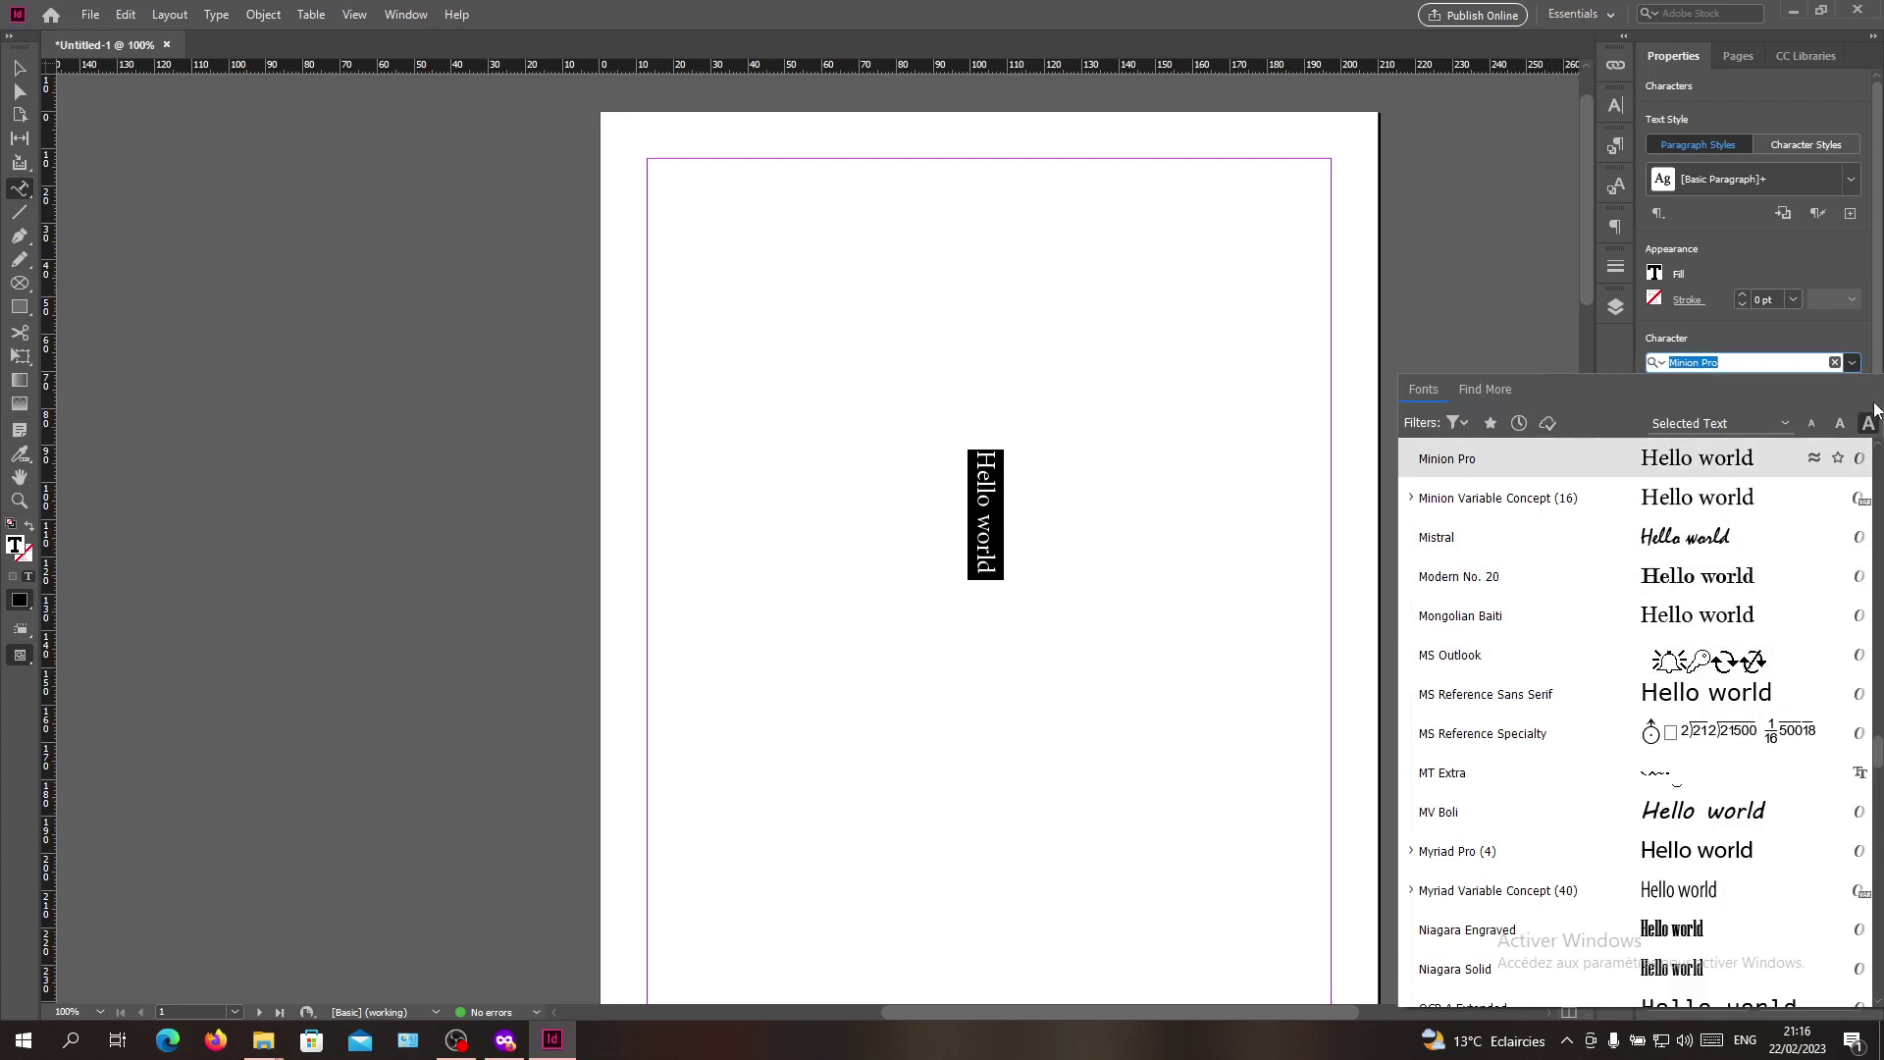
left_click(1849, 364)
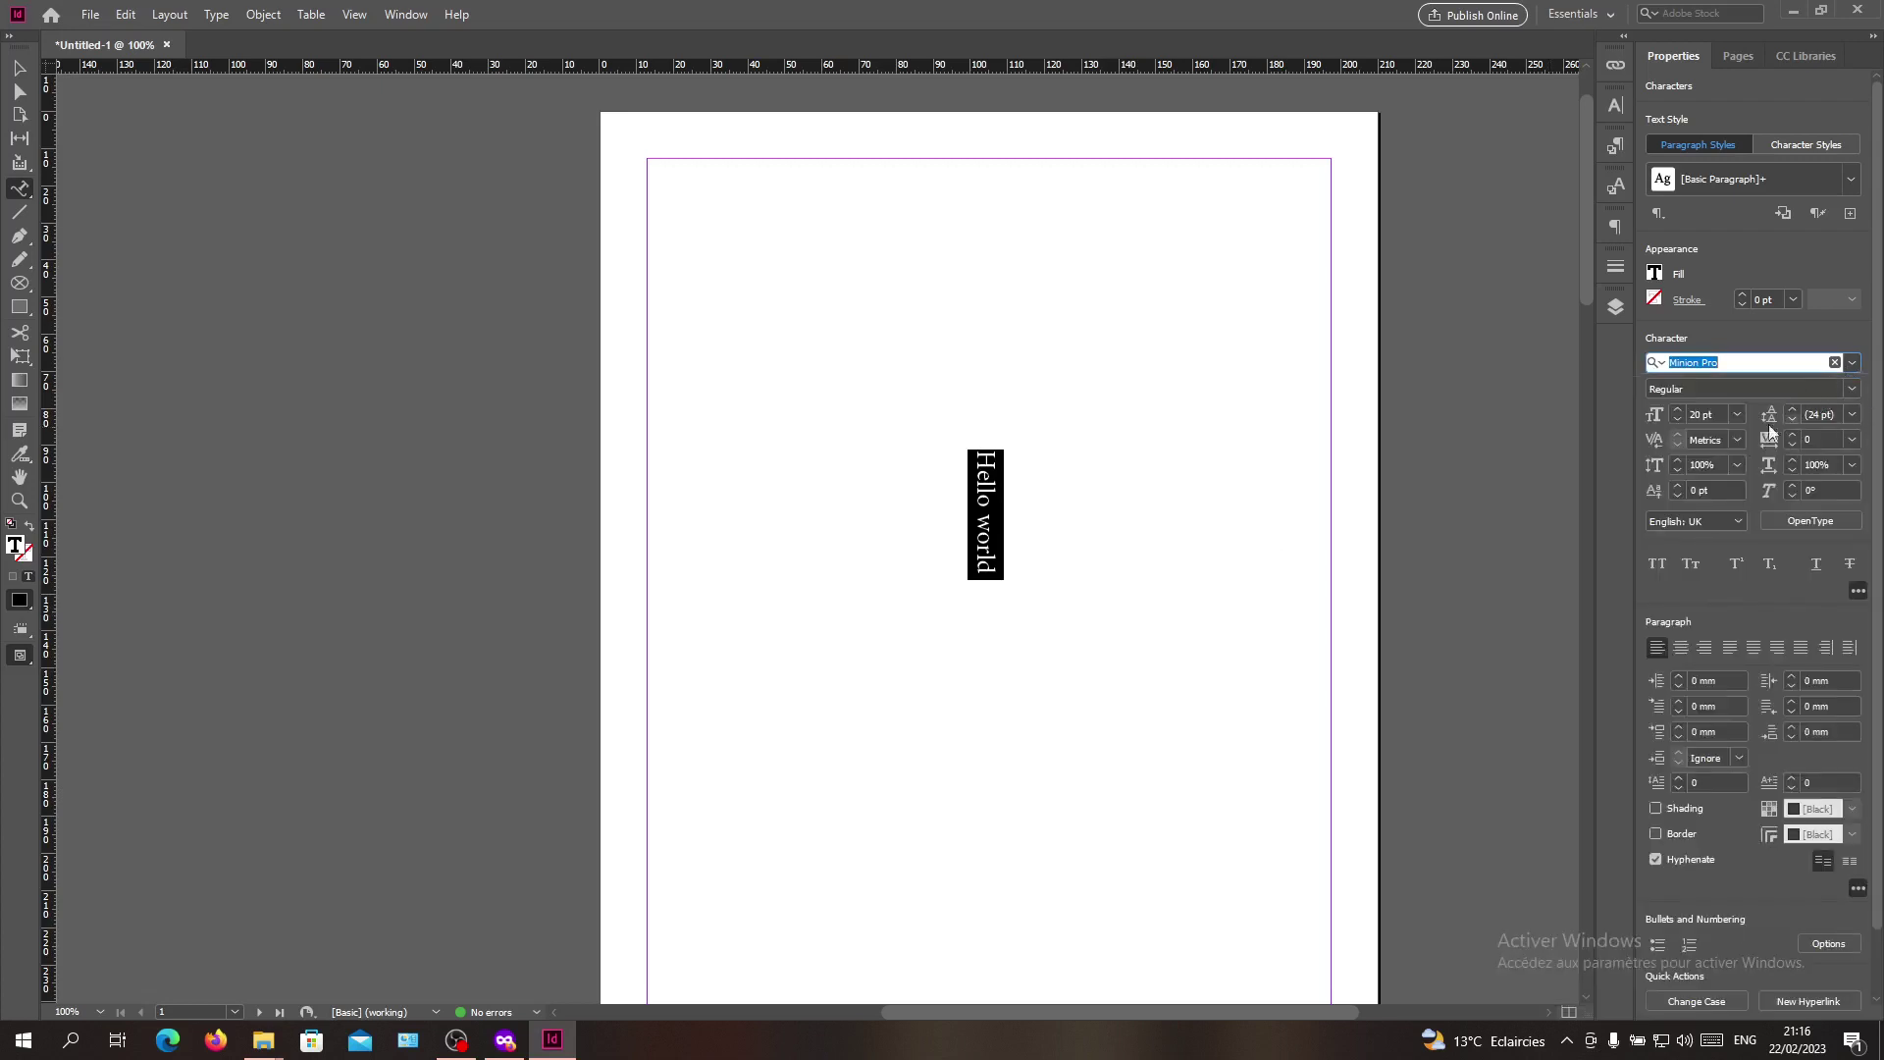
left_click(1704, 648)
- Apply the Stair Step effect to the path text in Type on a Path Options
left_click(216, 15)
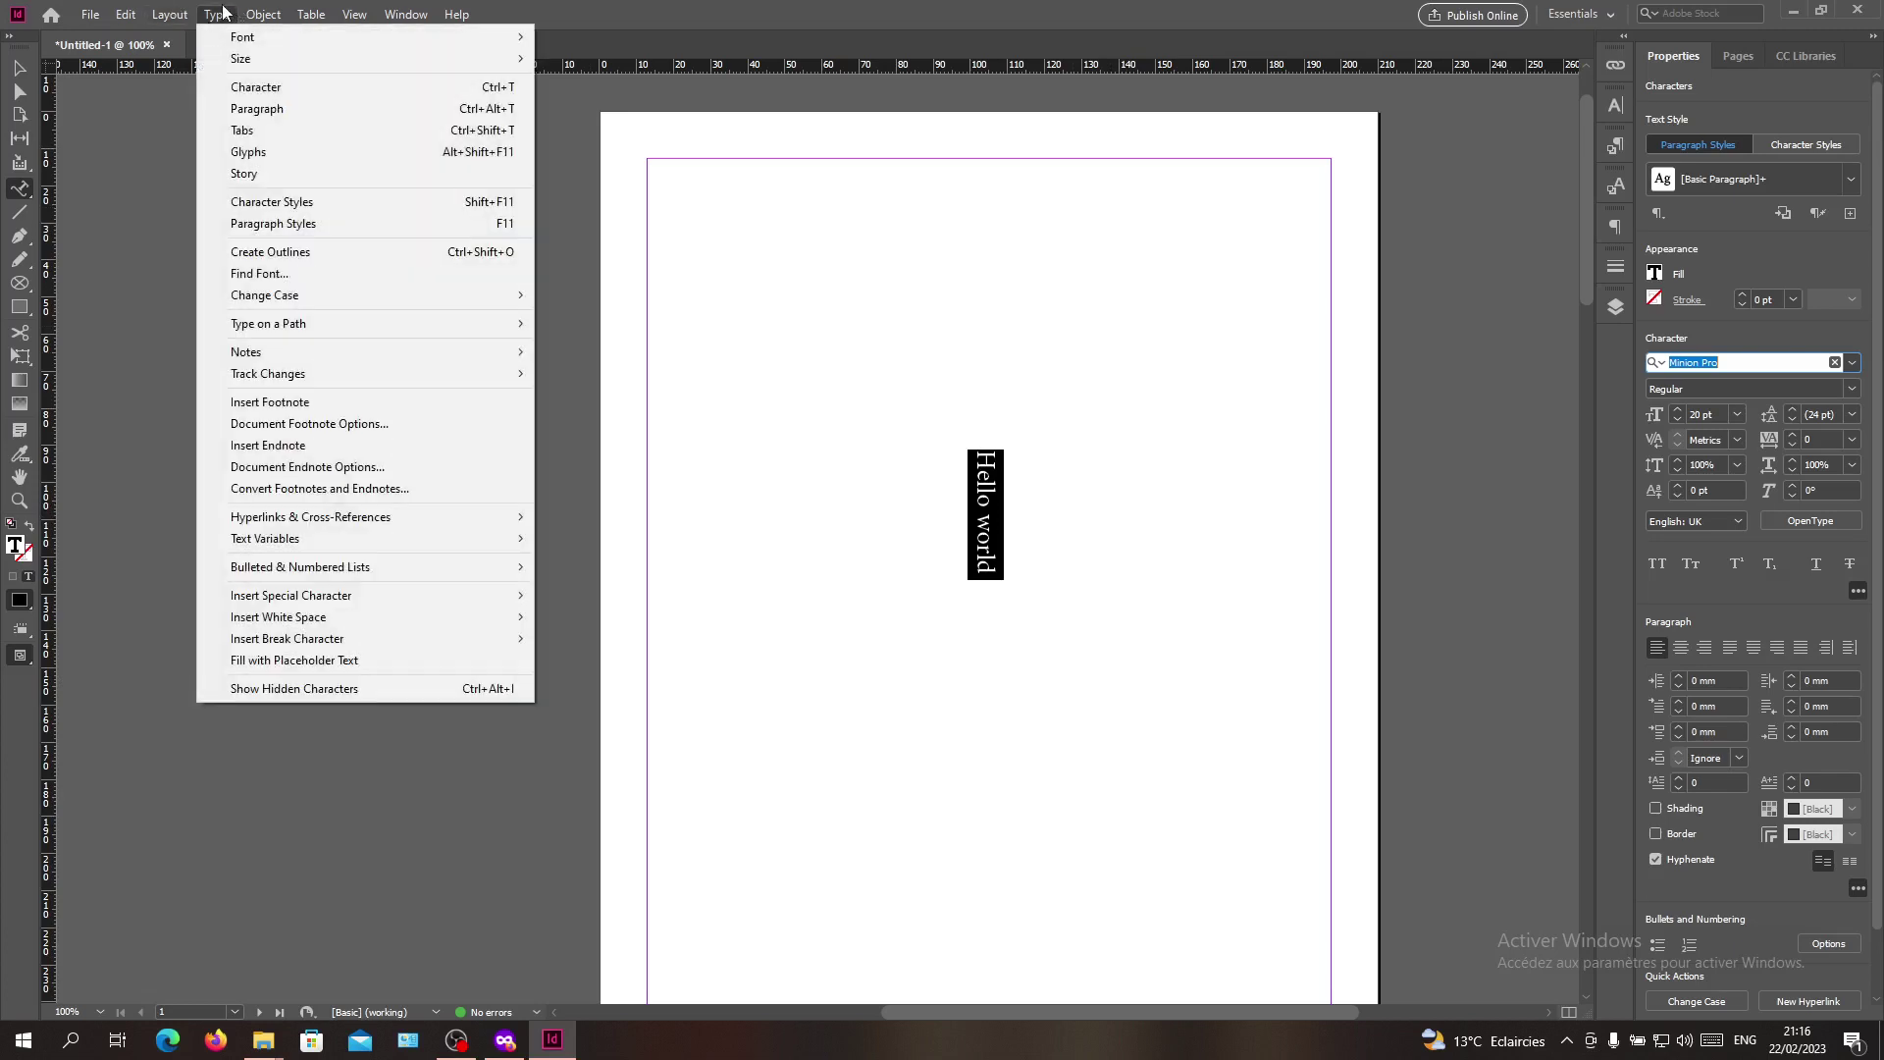
mouse_move(269, 324)
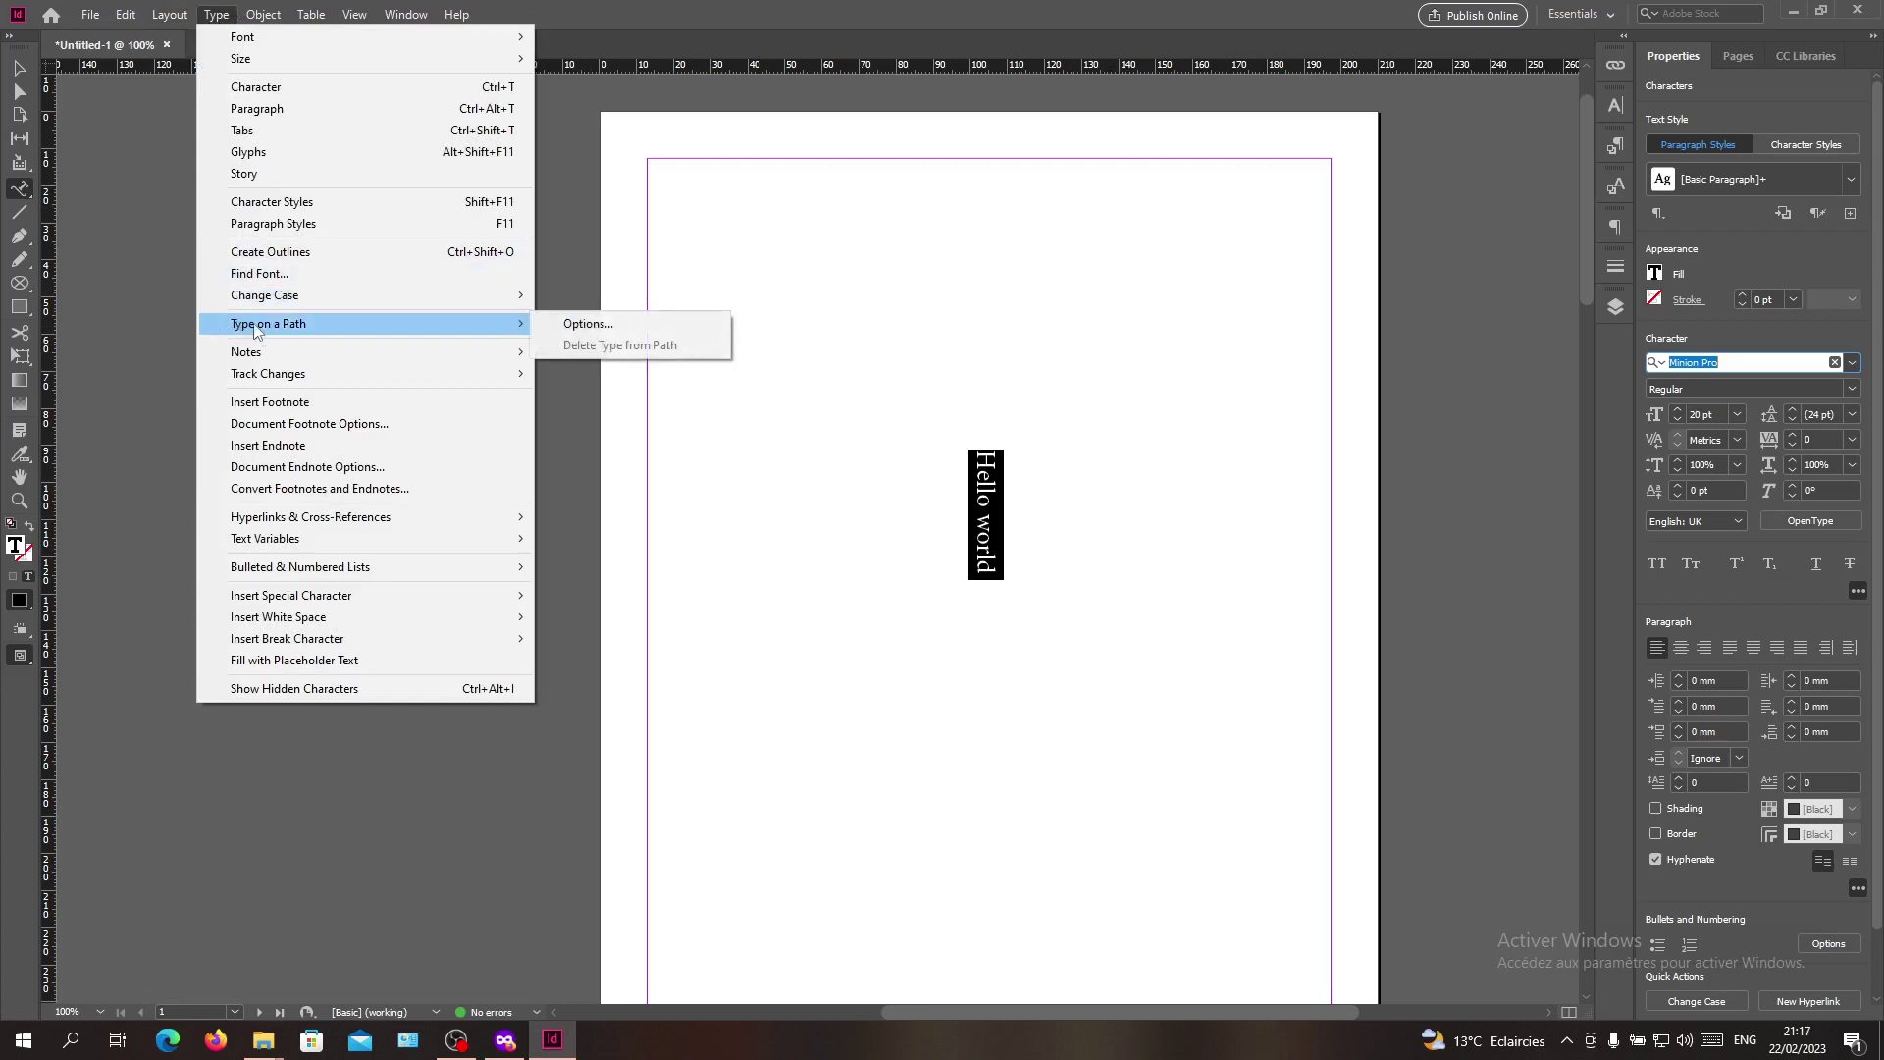
left_click(573, 327)
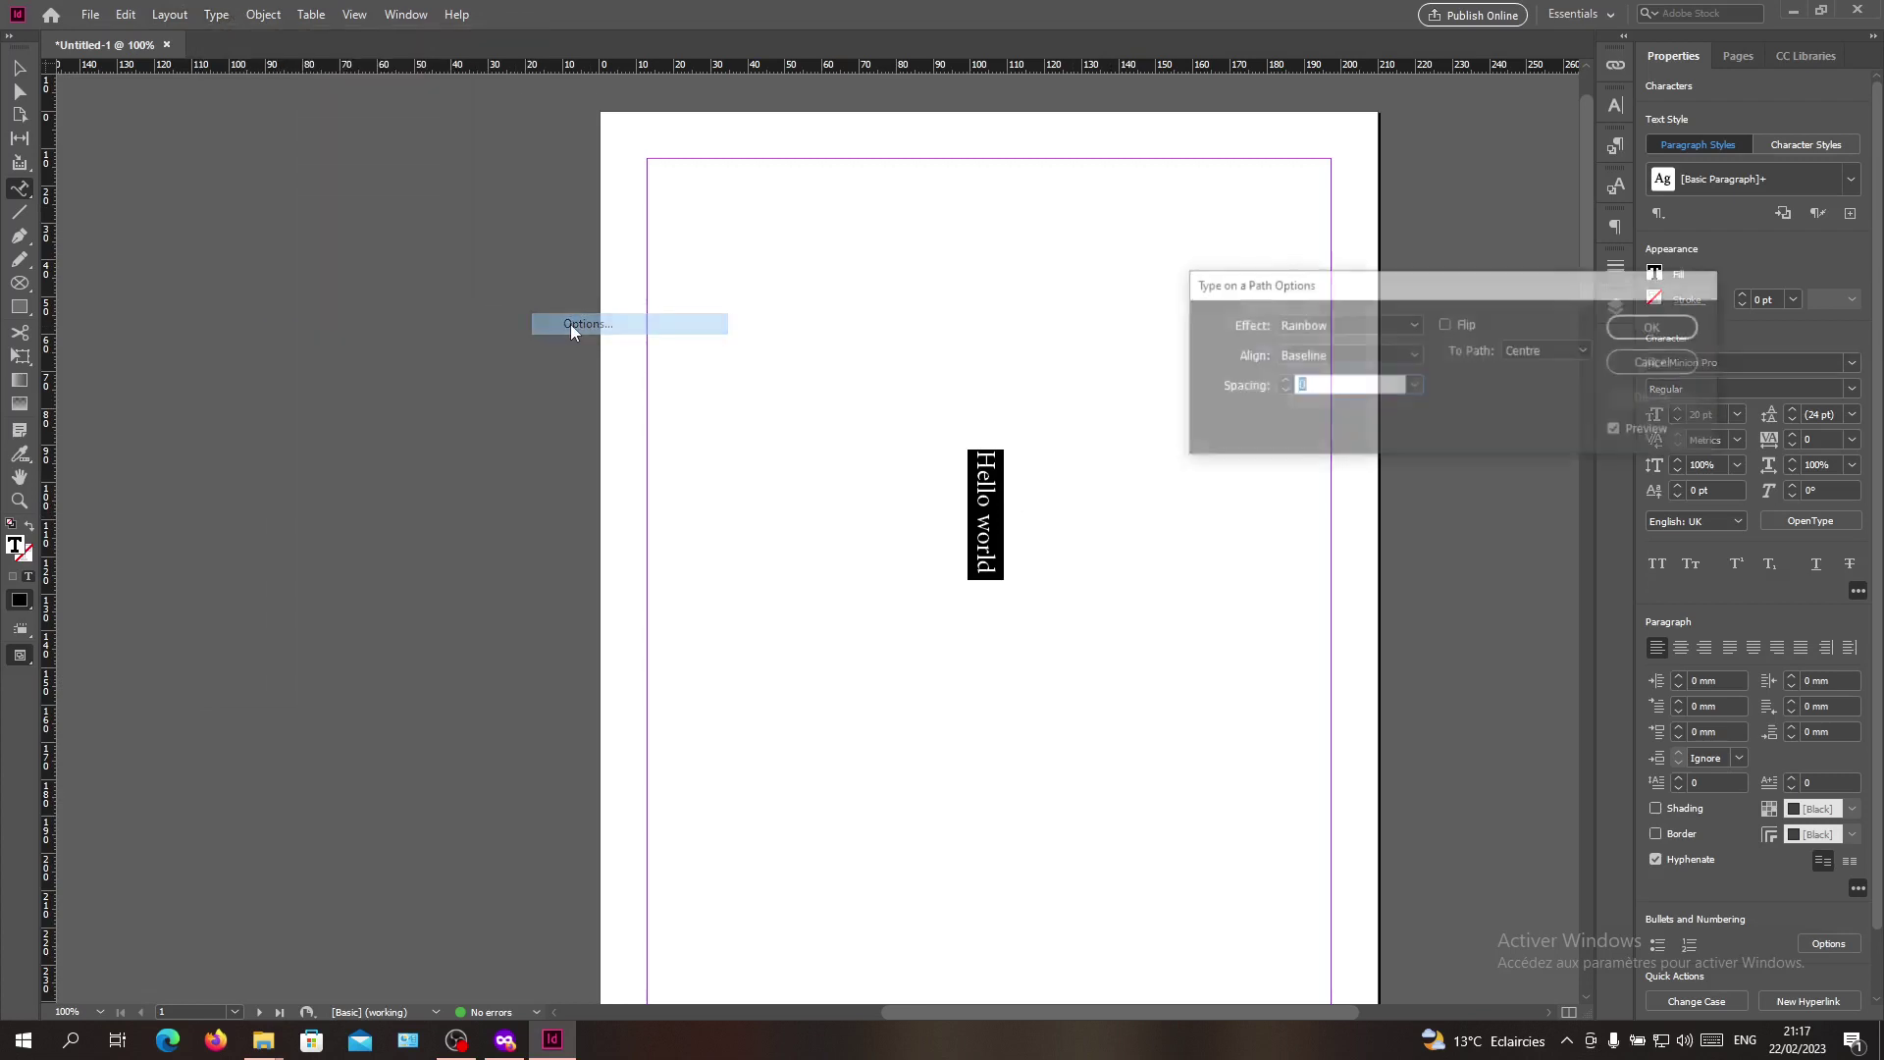
left_click(1384, 330)
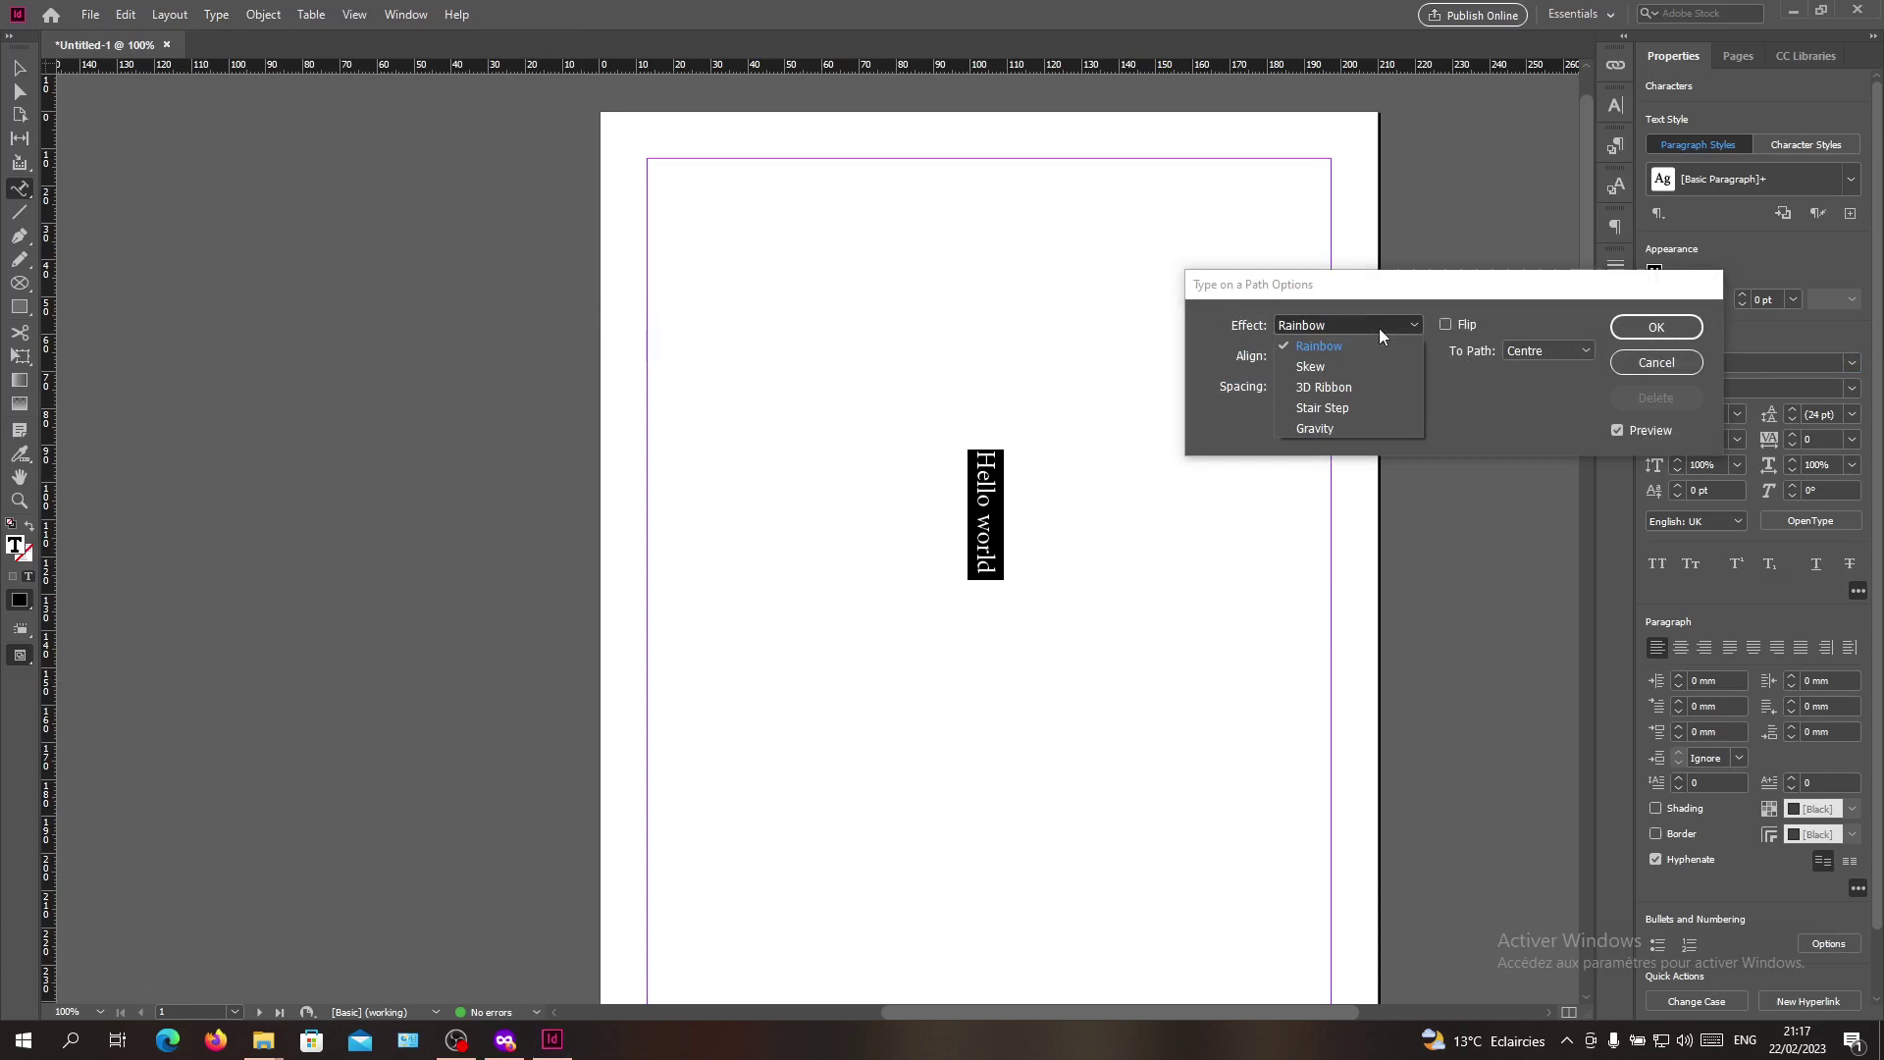
left_click(1325, 365)
left_click(1335, 325)
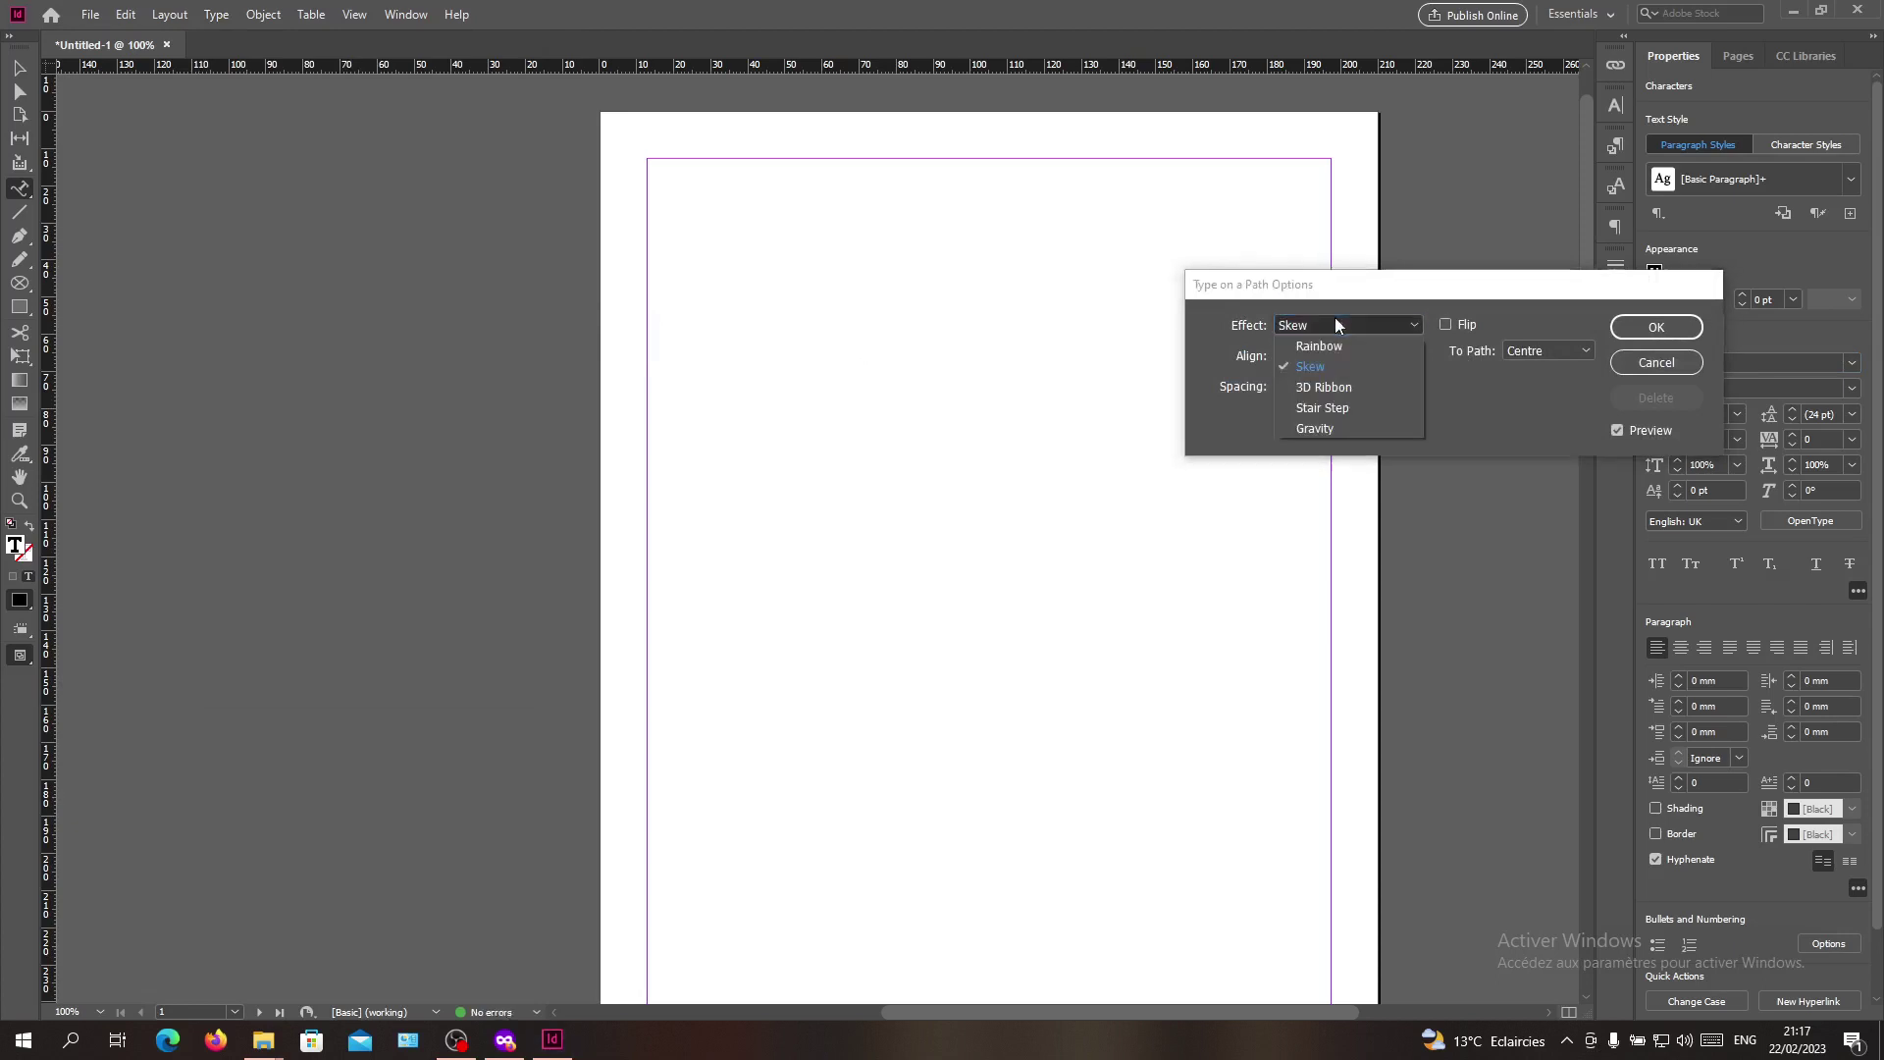
left_click(1322, 405)
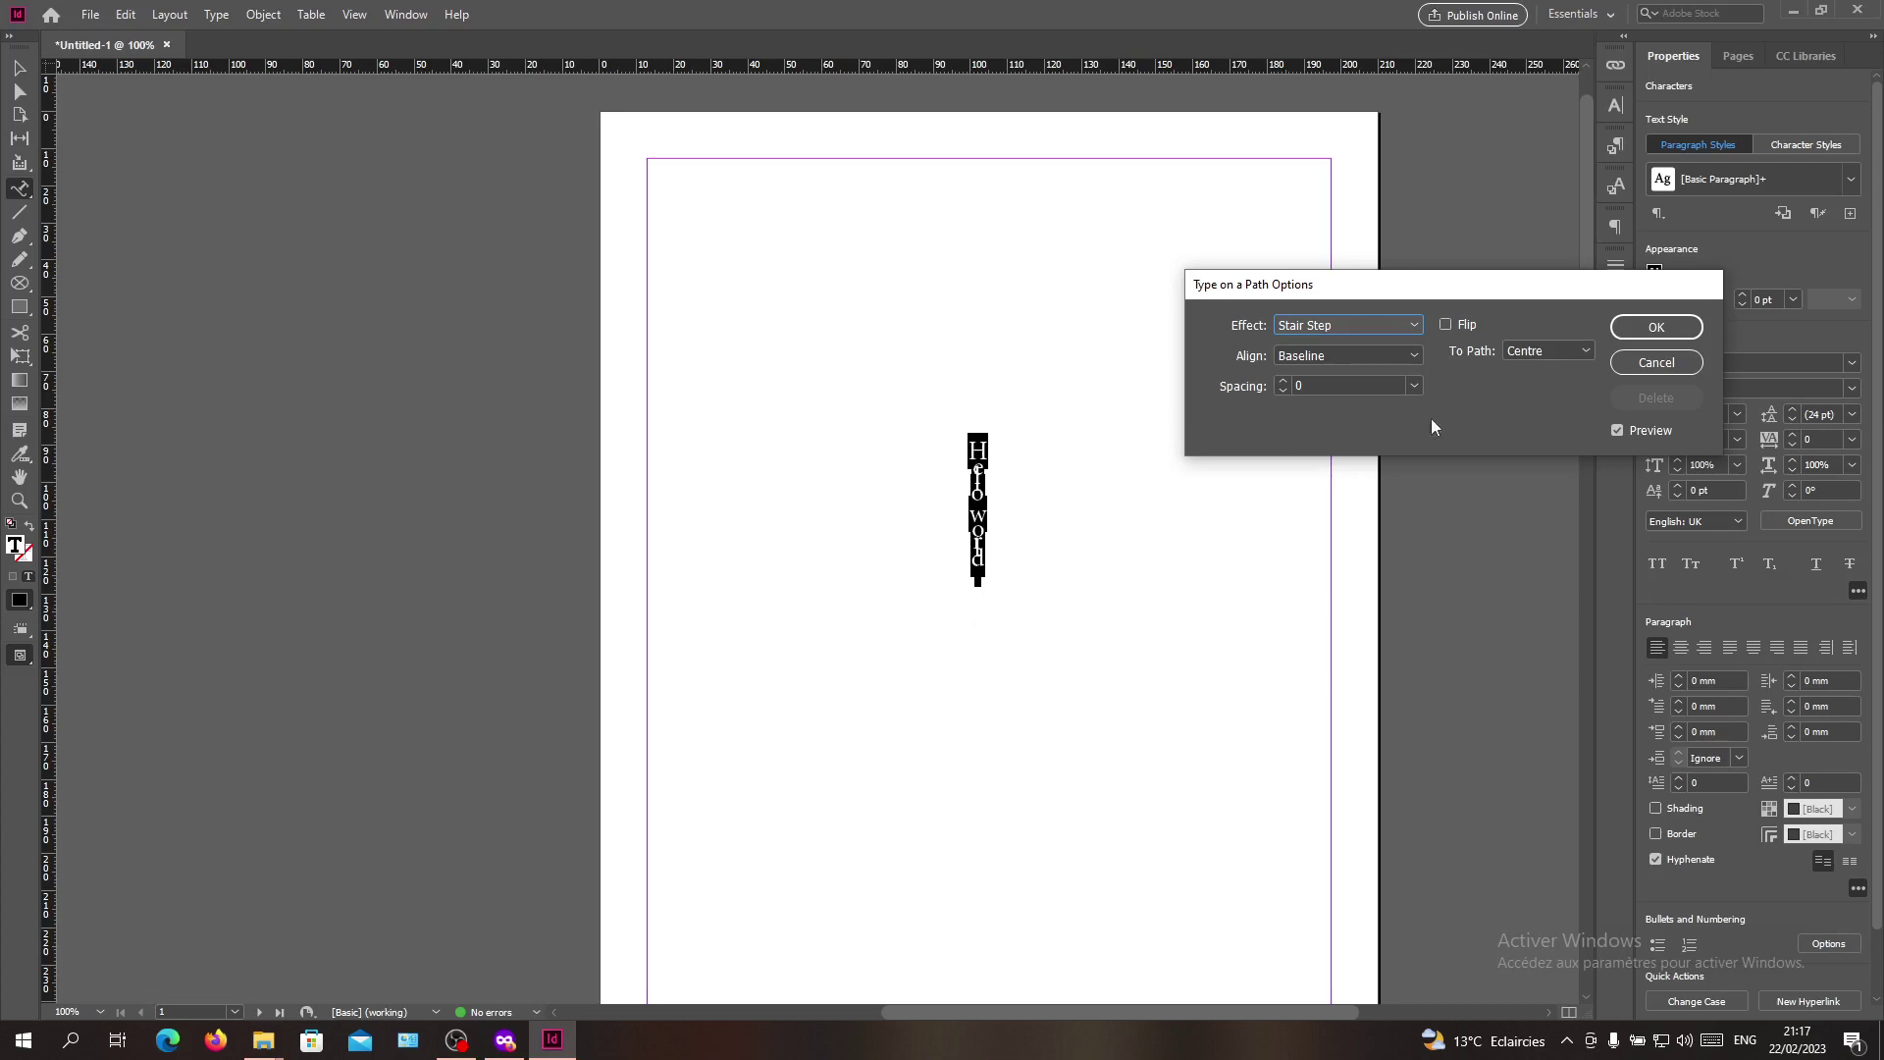
left_click(1625, 333)
left_click(1022, 491)
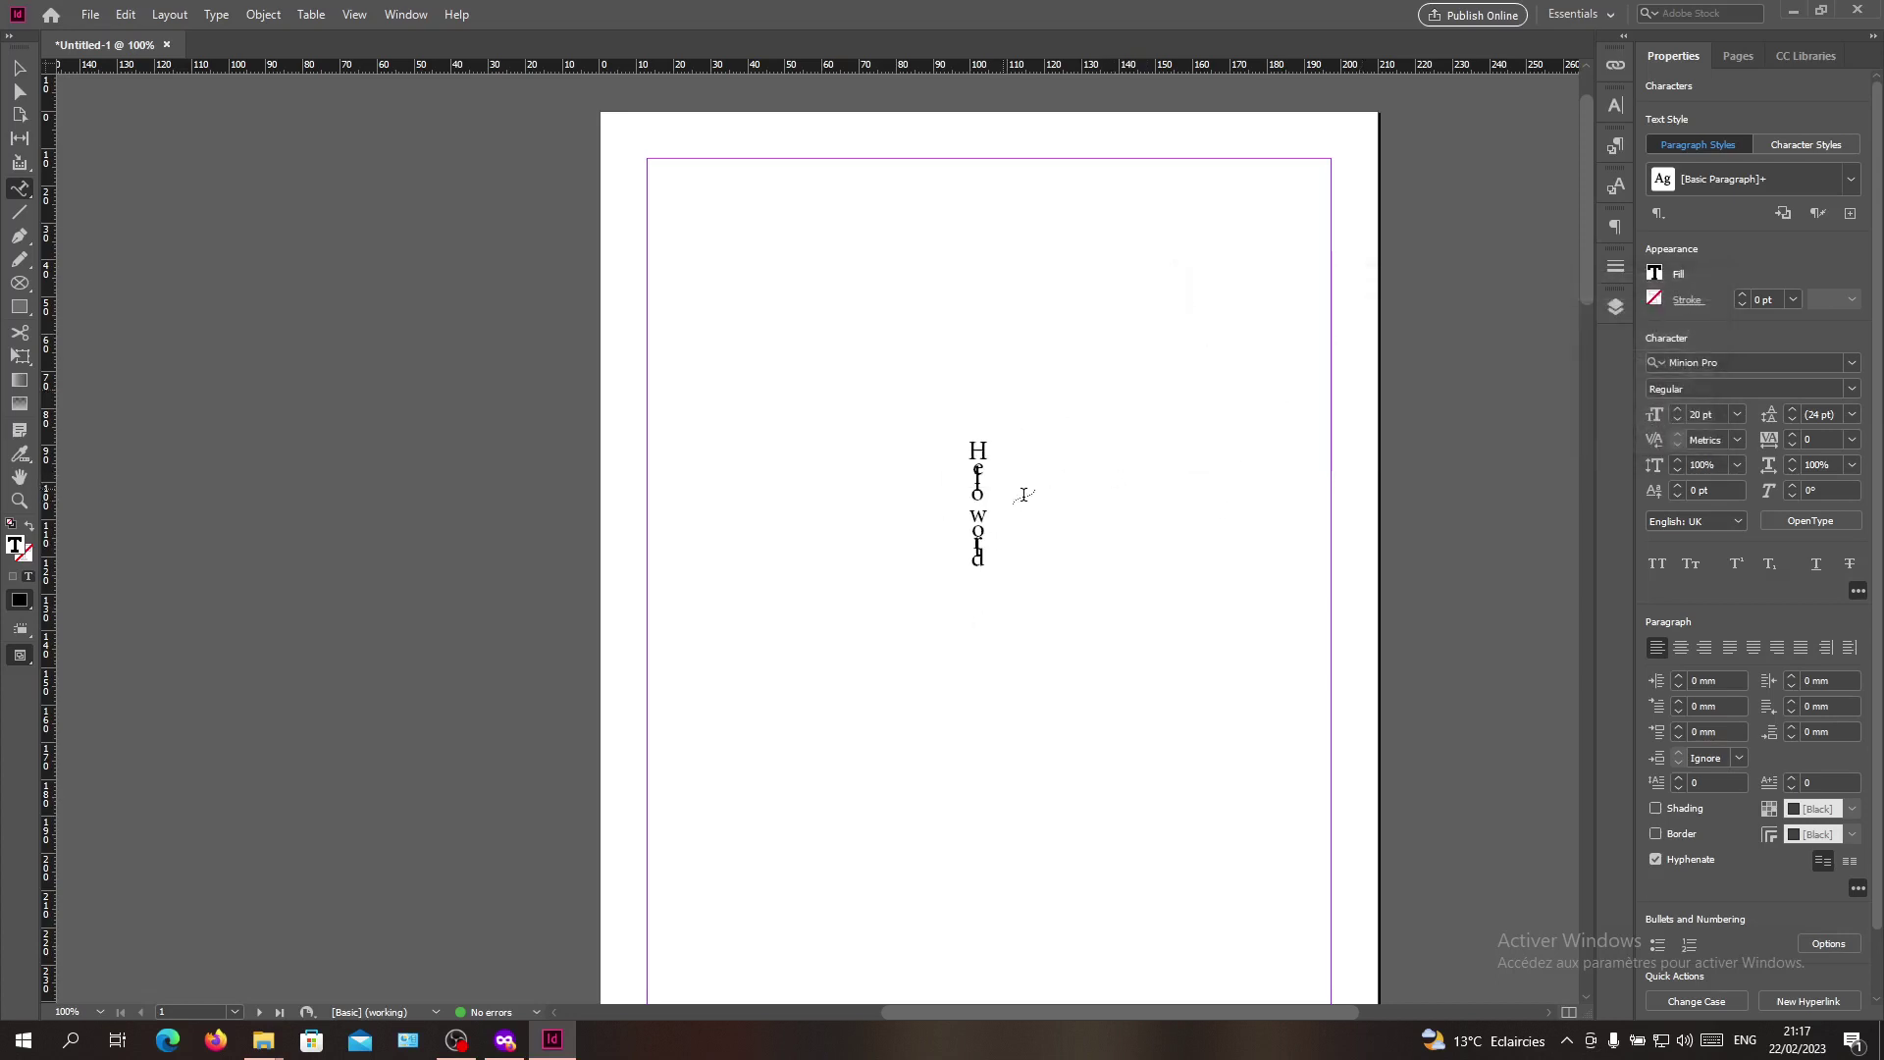
- Give the path text 102% vertical scale, 156% horizontal scale and tracking 100
left_click_drag(978, 577, 955, 440)
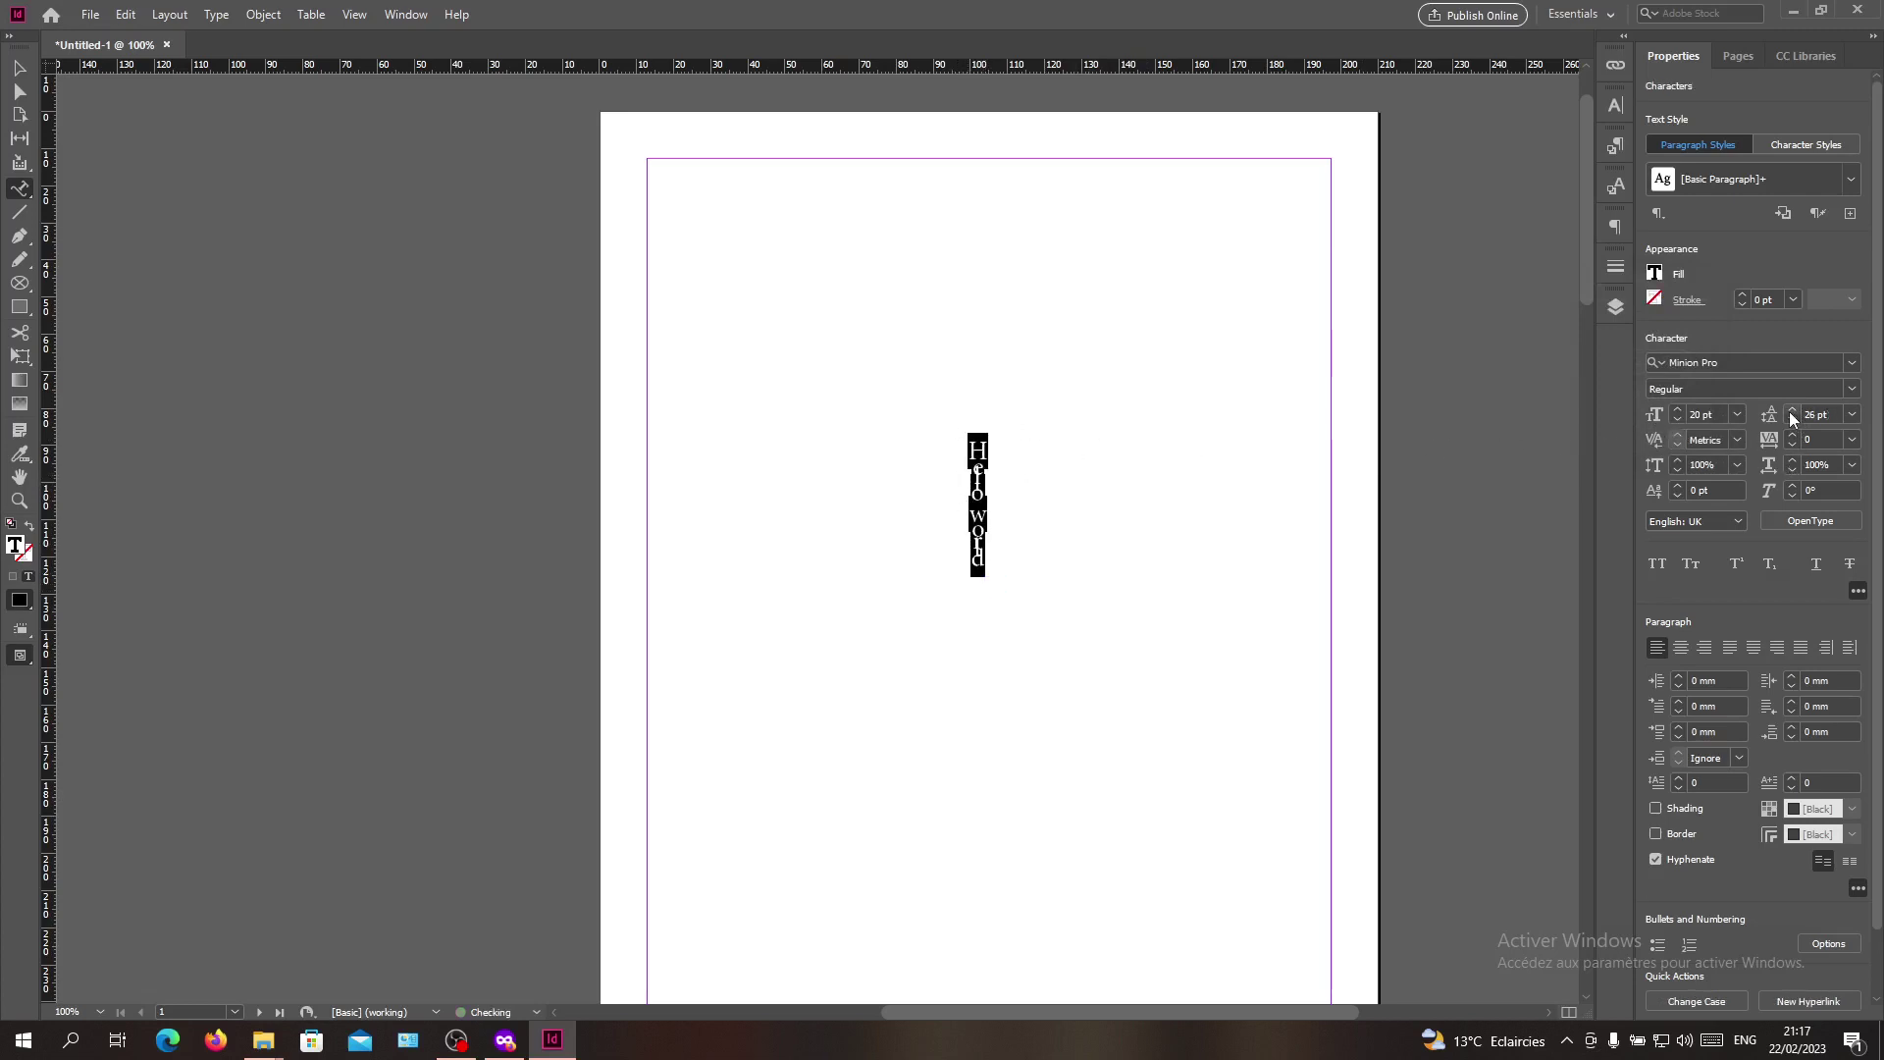
left_click(1676, 457)
left_click(1674, 459)
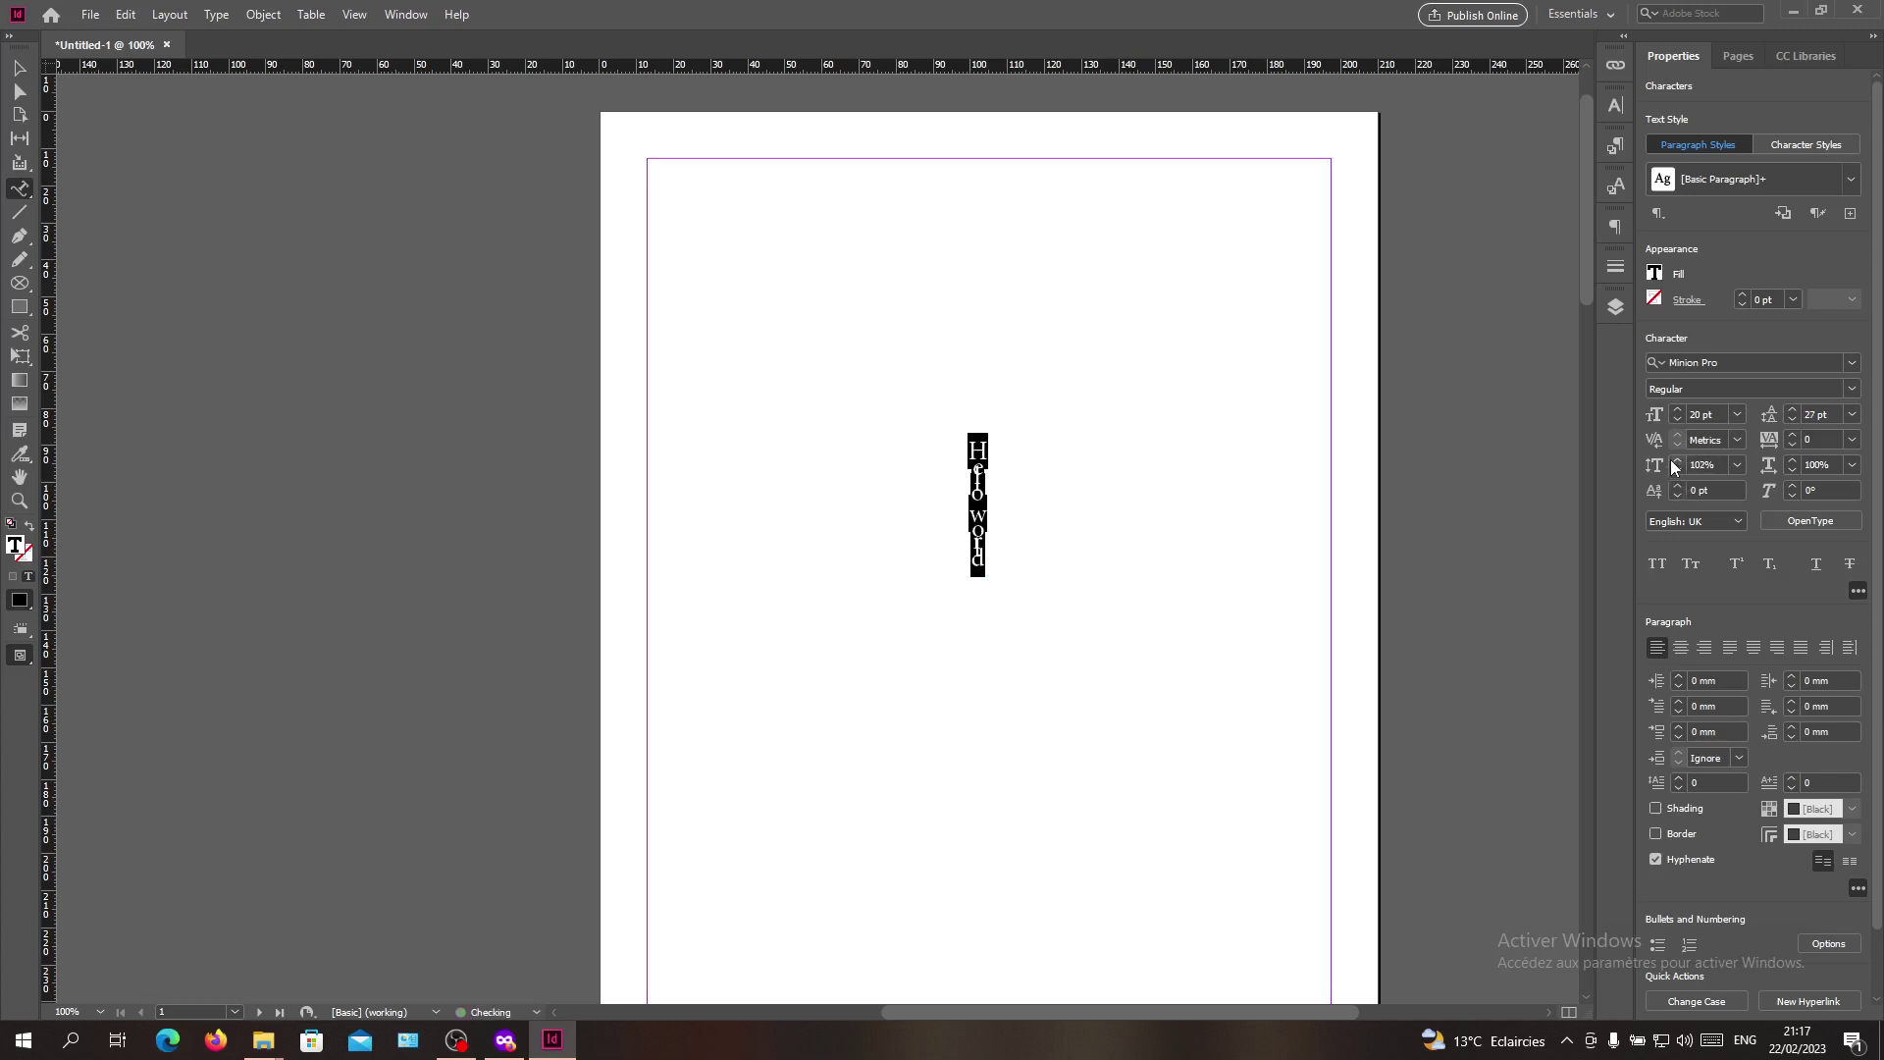
left_click(1795, 461)
left_click(1794, 462)
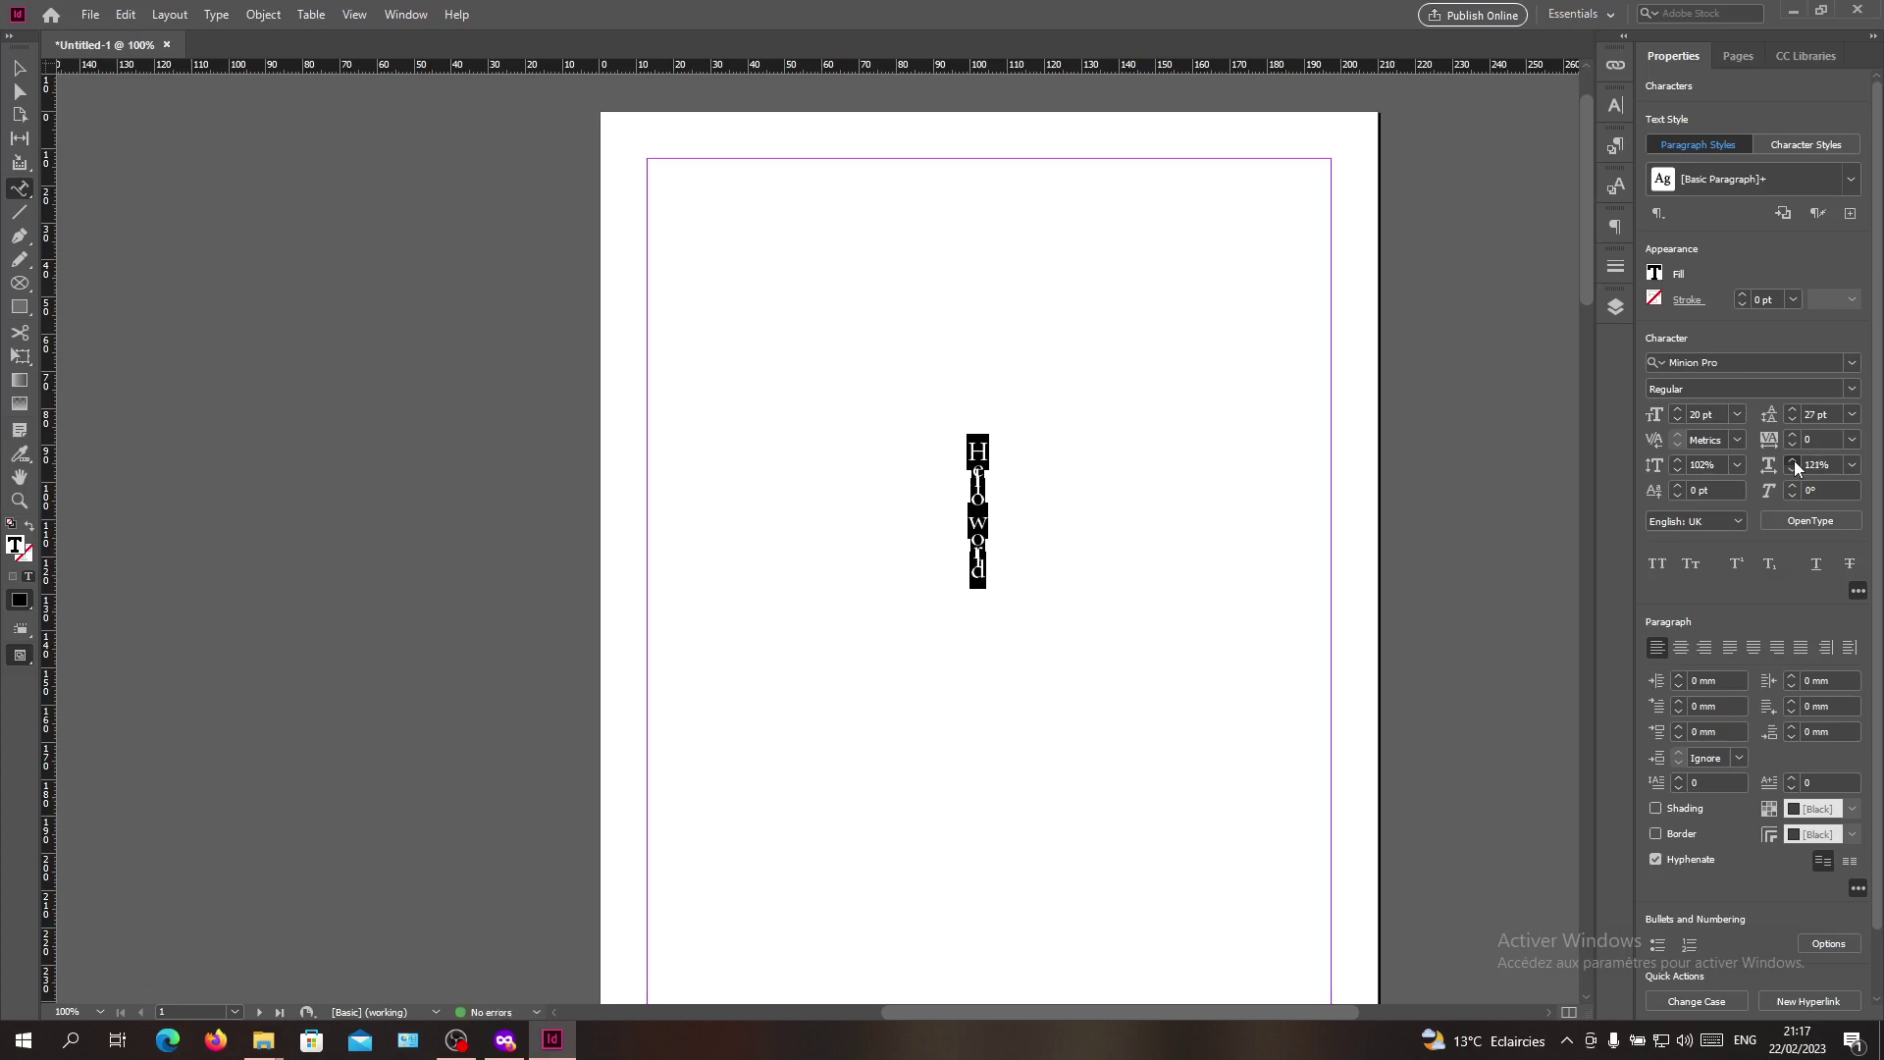
left_click(1793, 460)
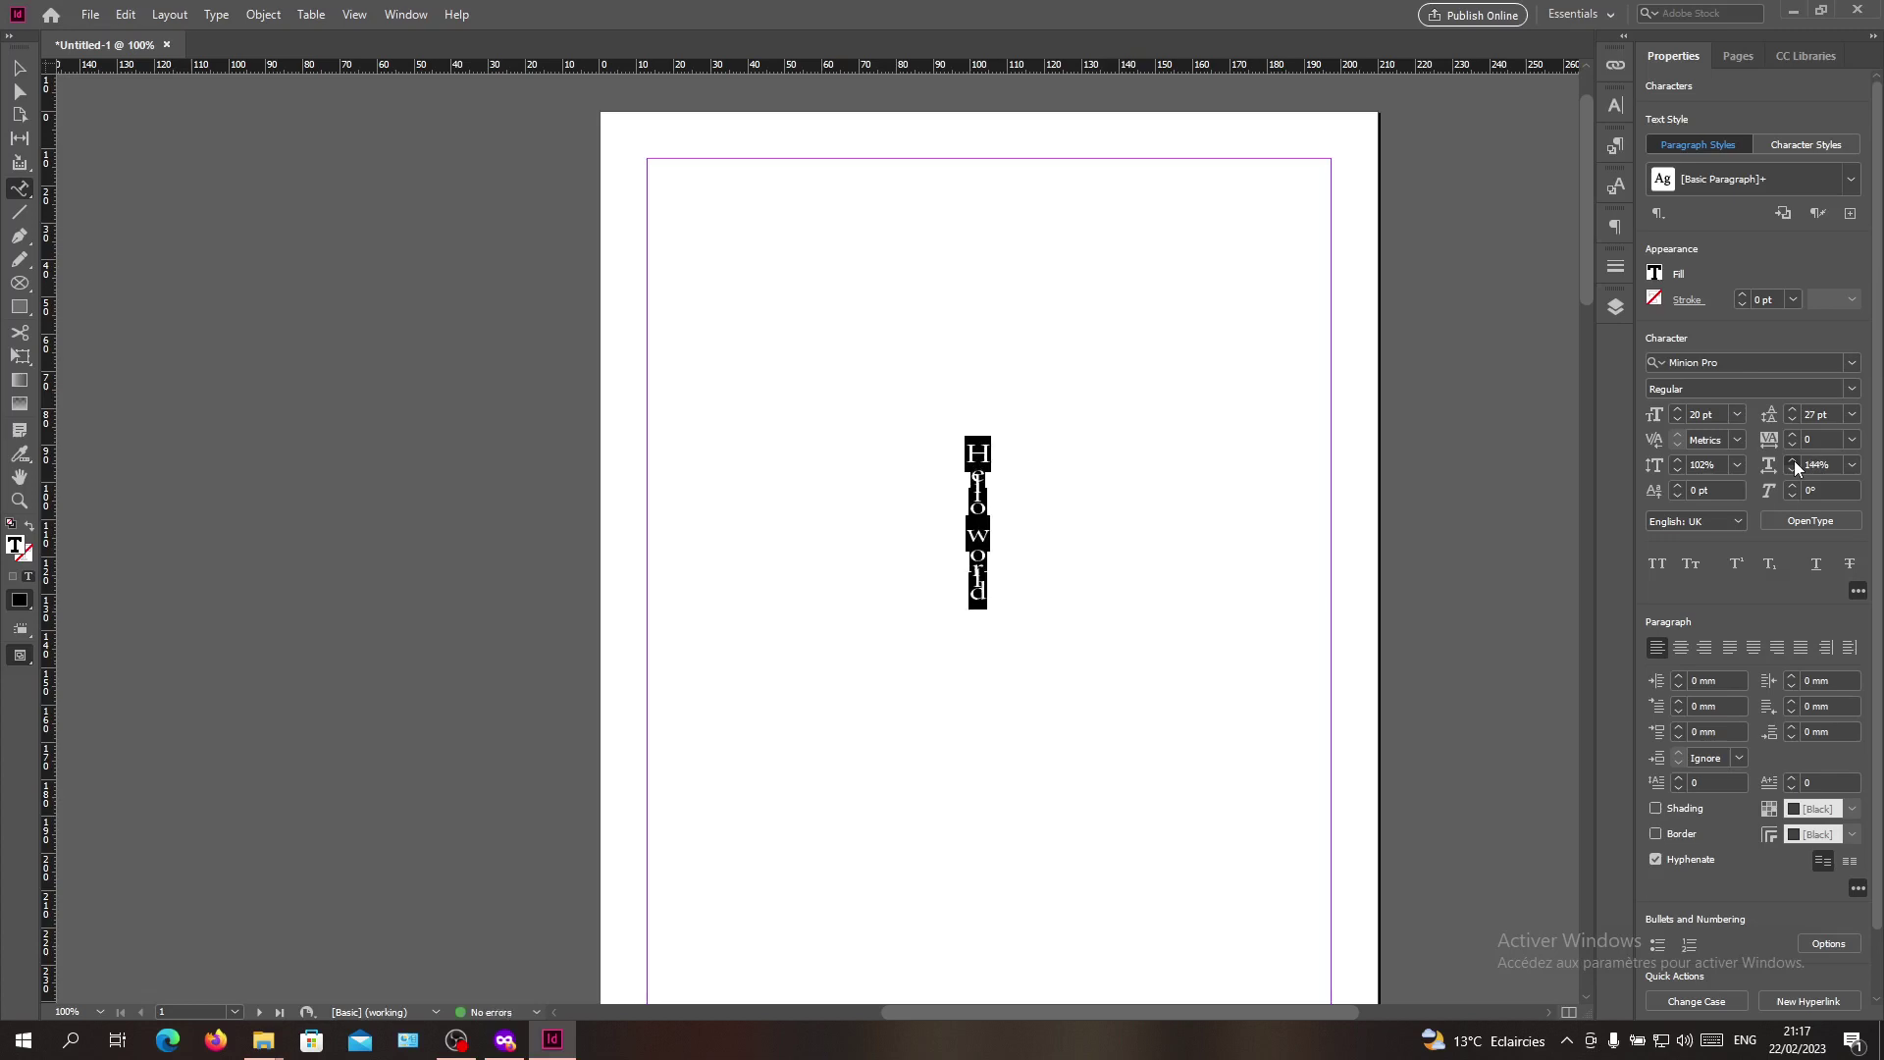
left_click(1794, 461)
left_click(1795, 461)
left_click(1794, 461)
left_click(1795, 461)
left_click(1795, 461)
left_click(1794, 461)
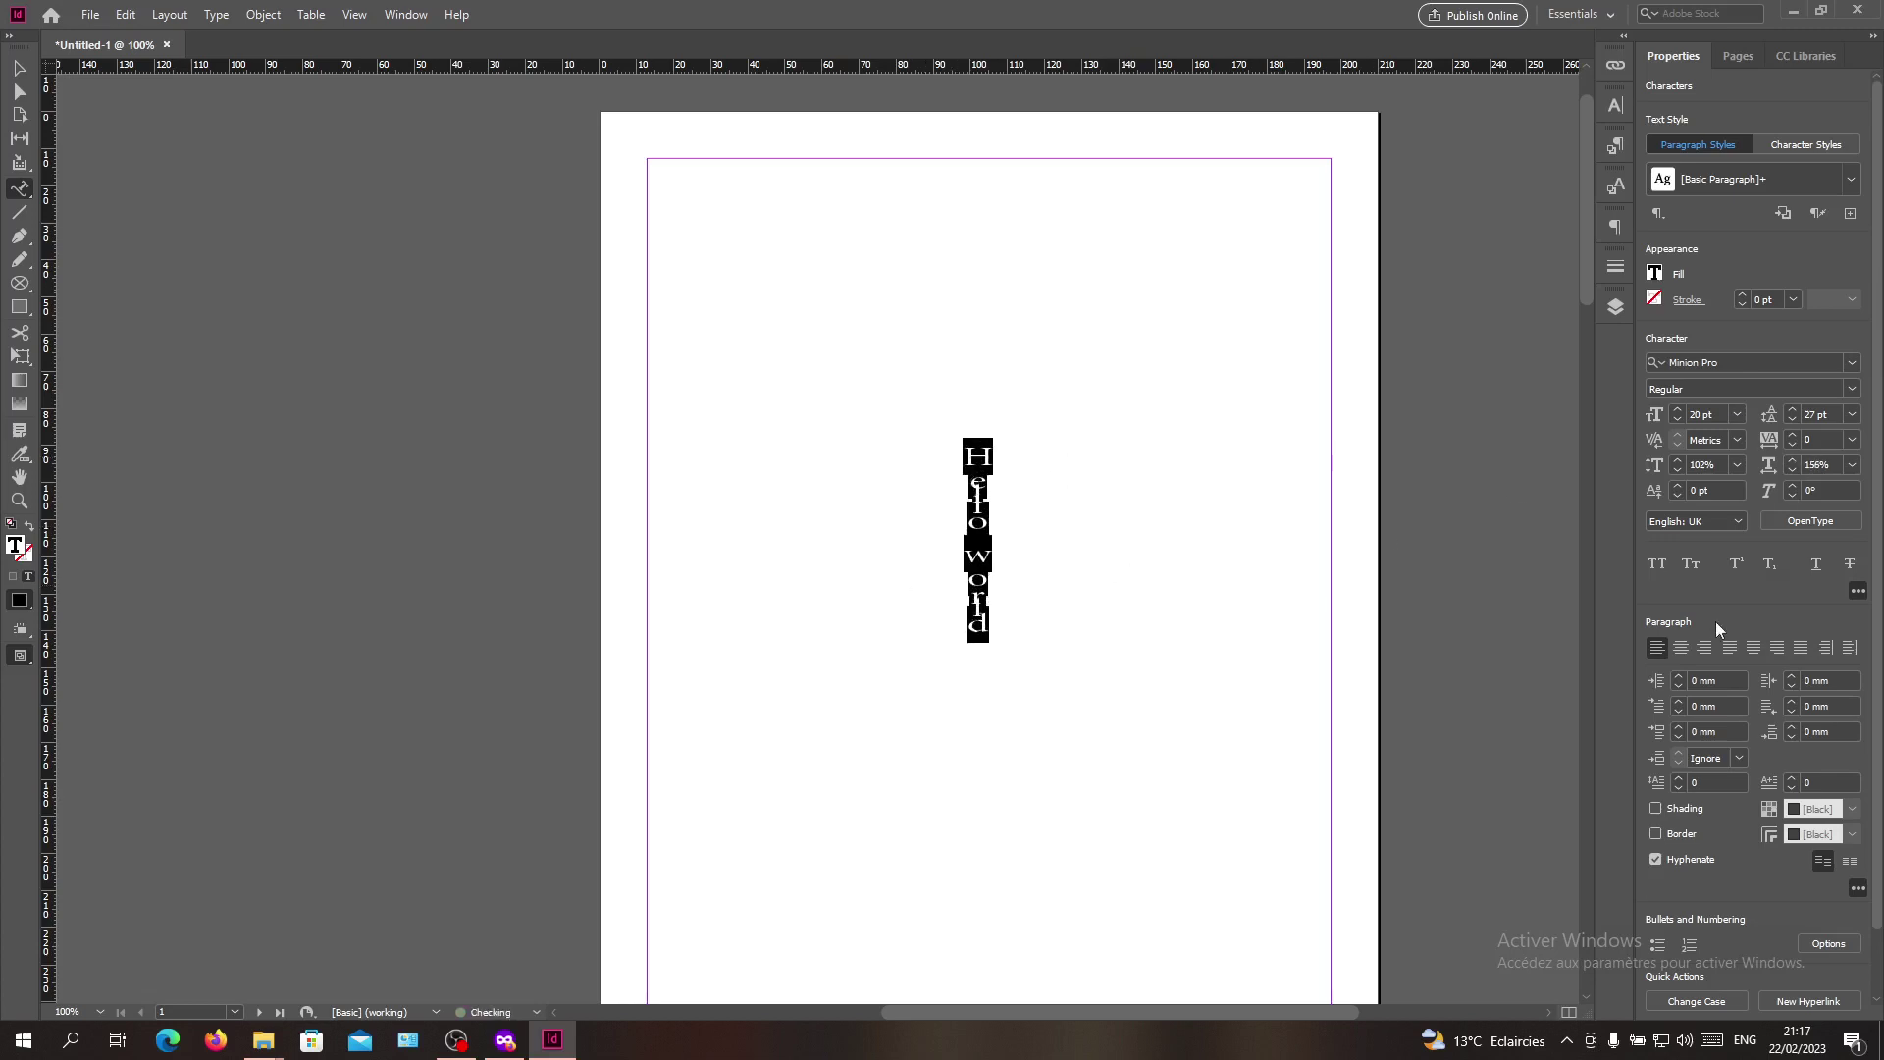
left_click(1791, 431)
left_click(1790, 431)
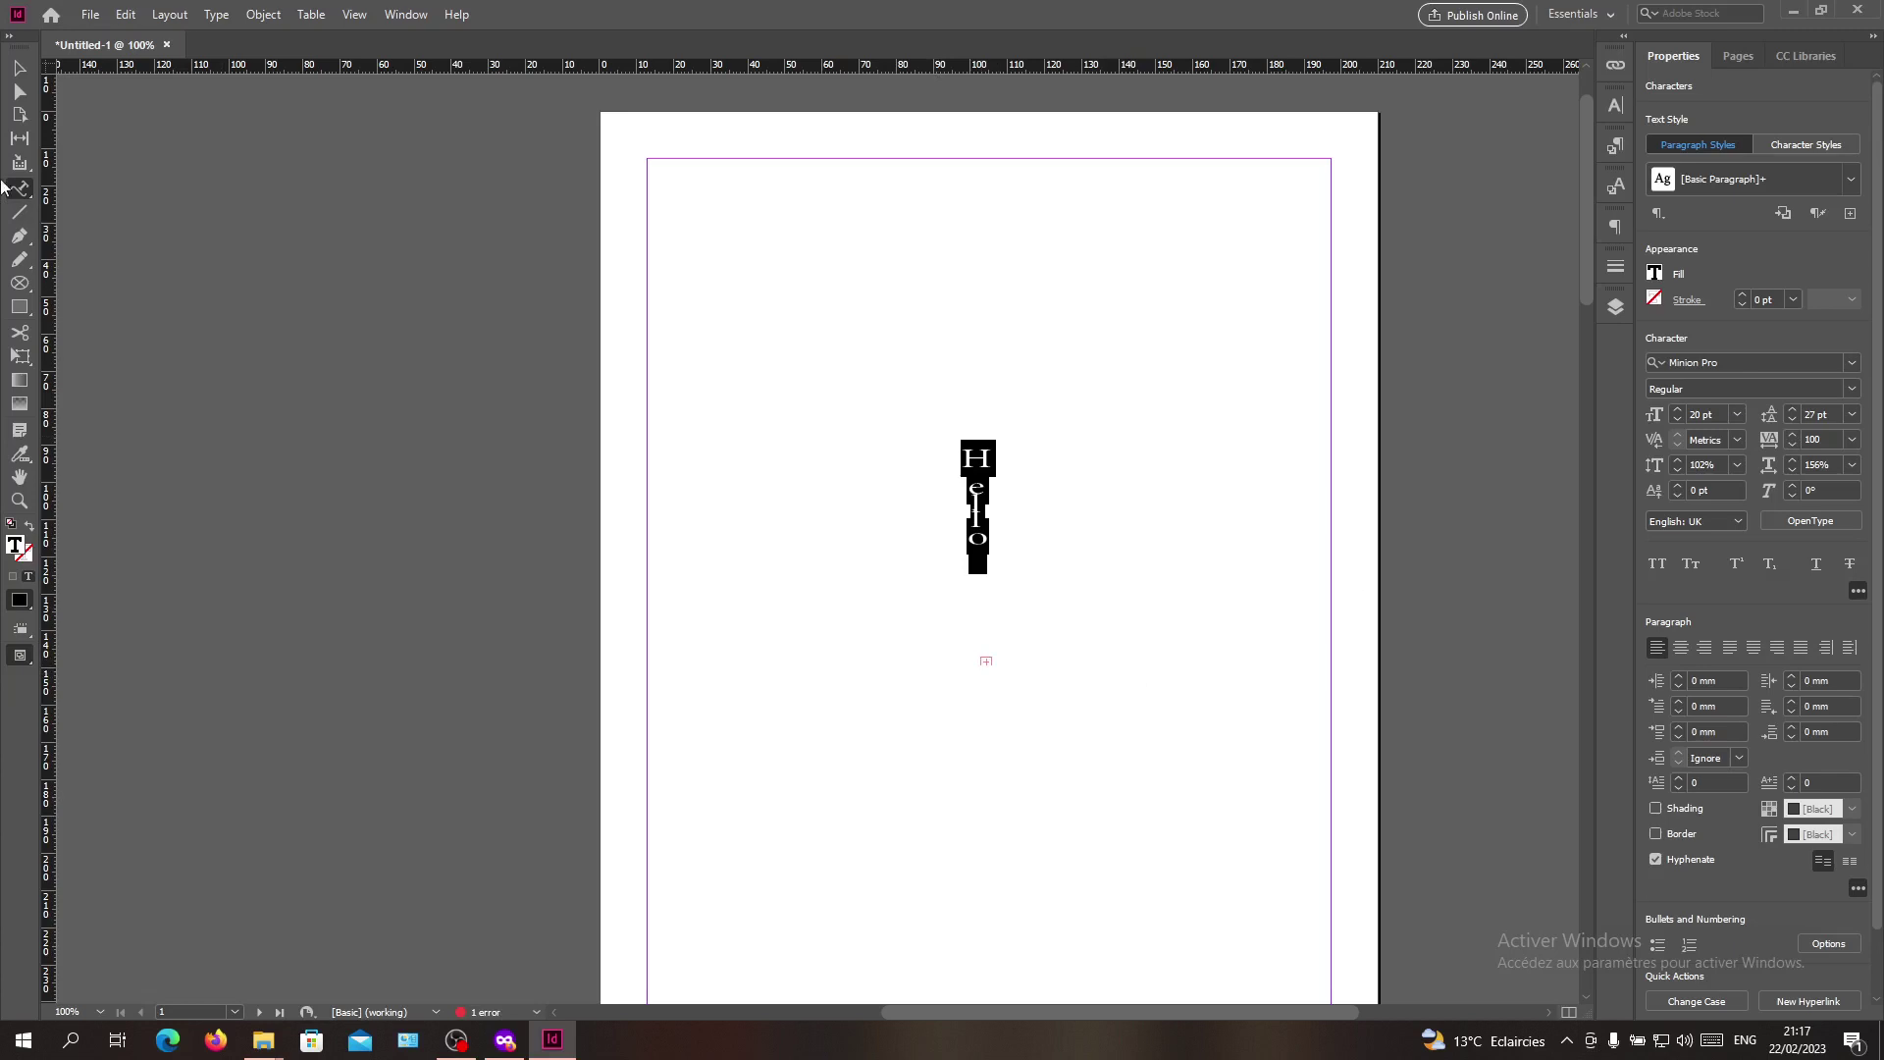
left_click(21, 70)
- Lengthen the text path downward to about 122.8 mm and extend the text's end bracket
left_click(972, 633)
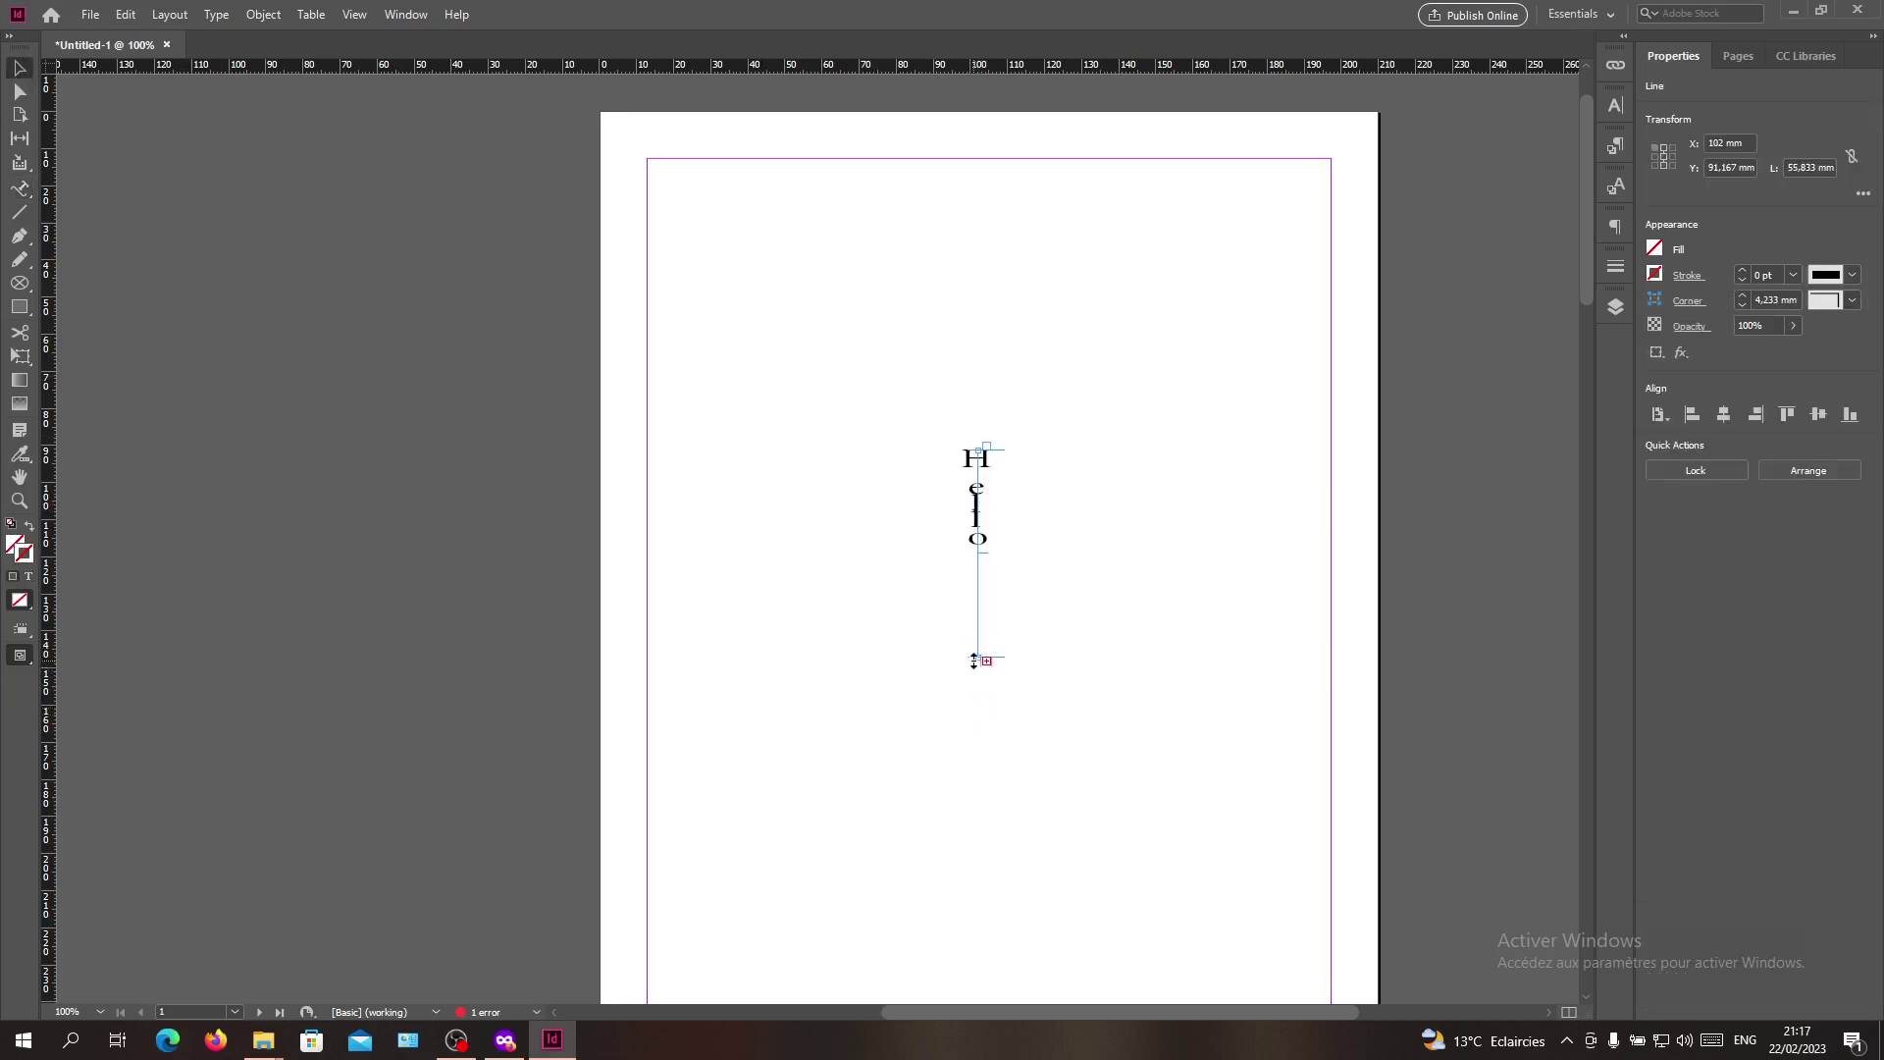
left_click_drag(972, 661, 977, 904)
scroll(1000, 663, "up", 10, "alt")
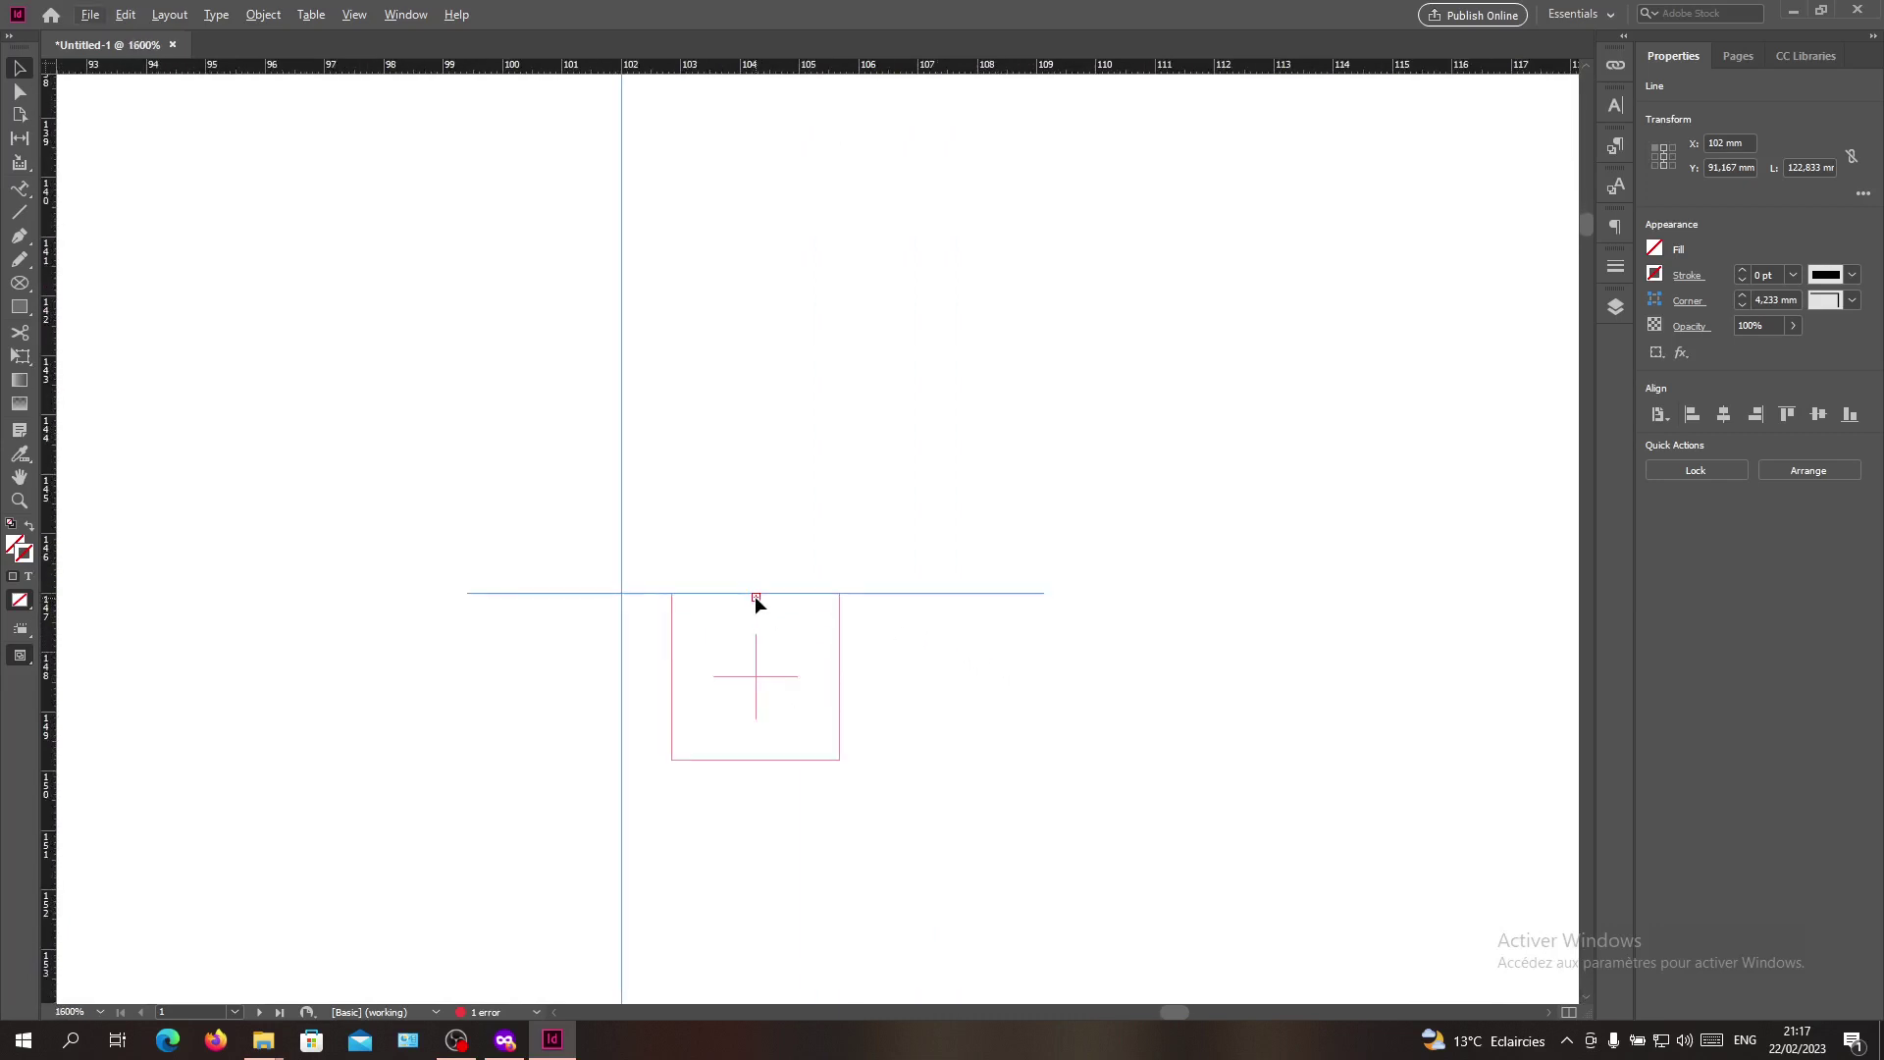
left_click_drag(766, 604, 764, 793)
scroll(766, 787, "down", 5, "alt")
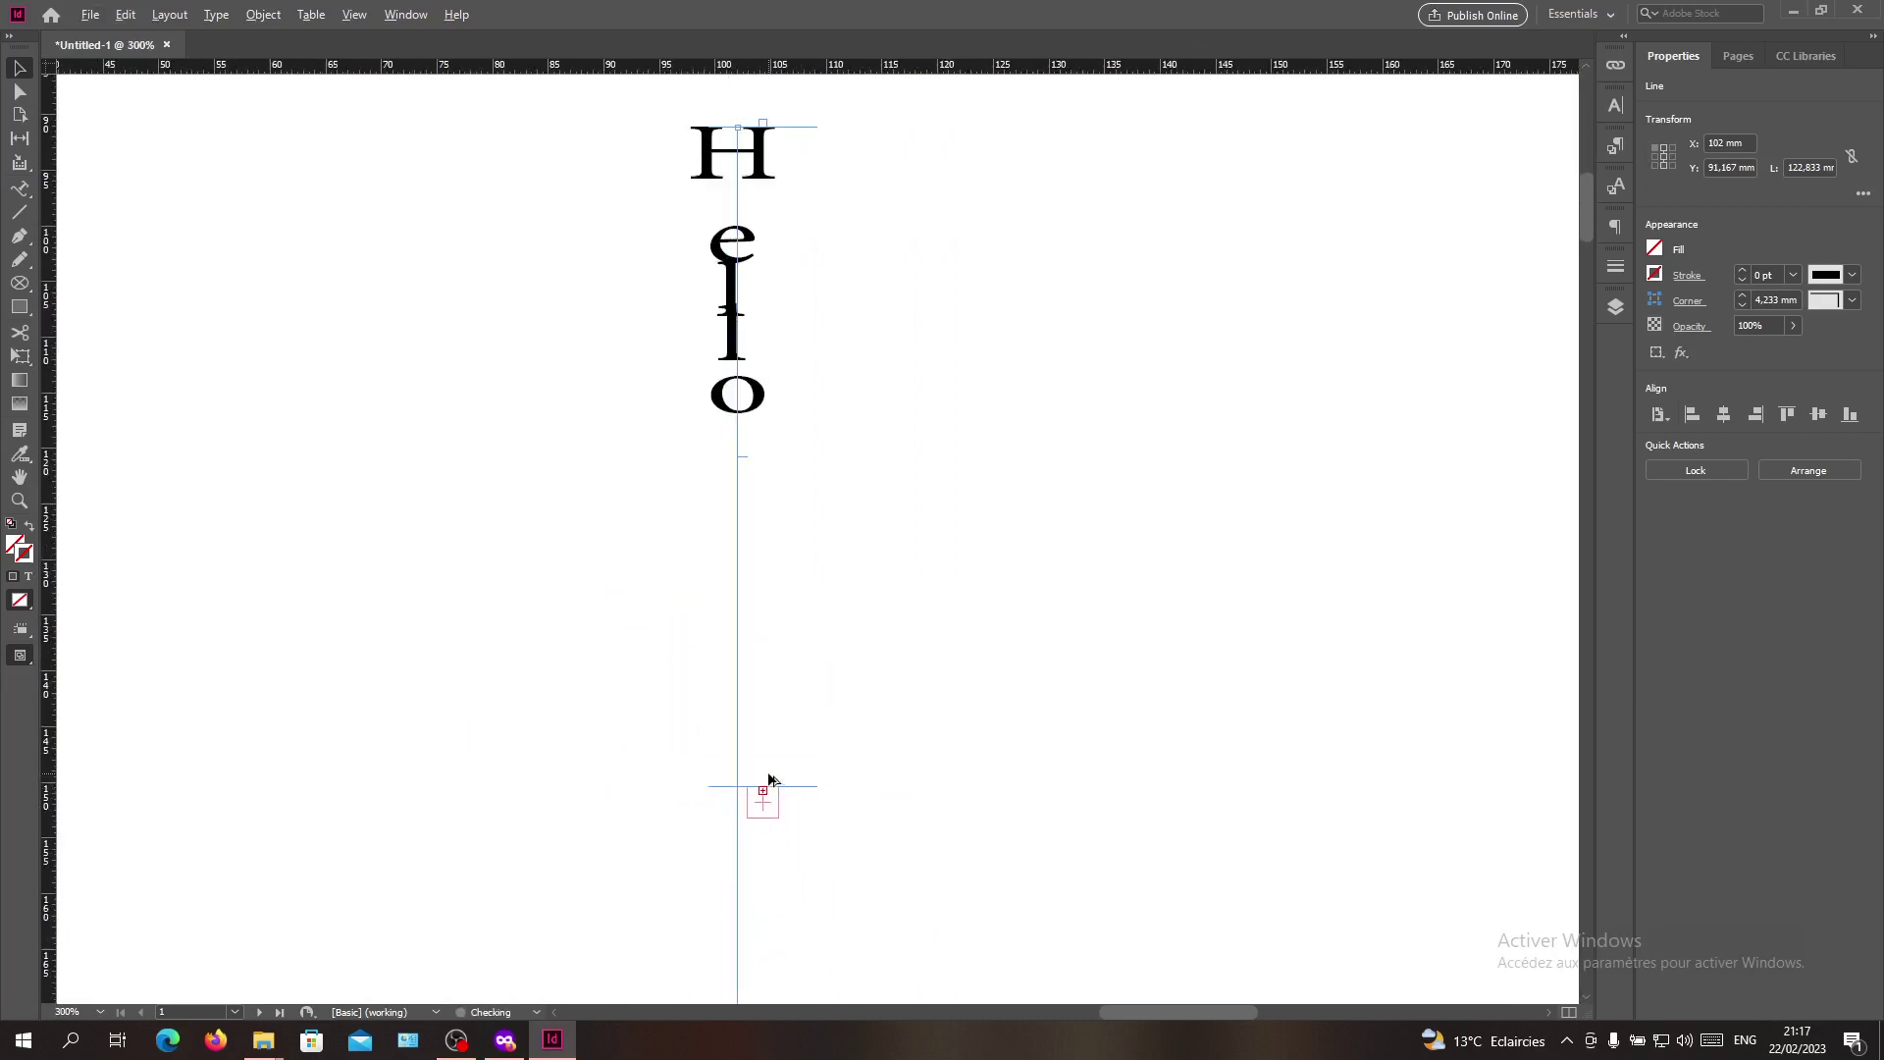
scroll(781, 780, "down", 3, "alt")
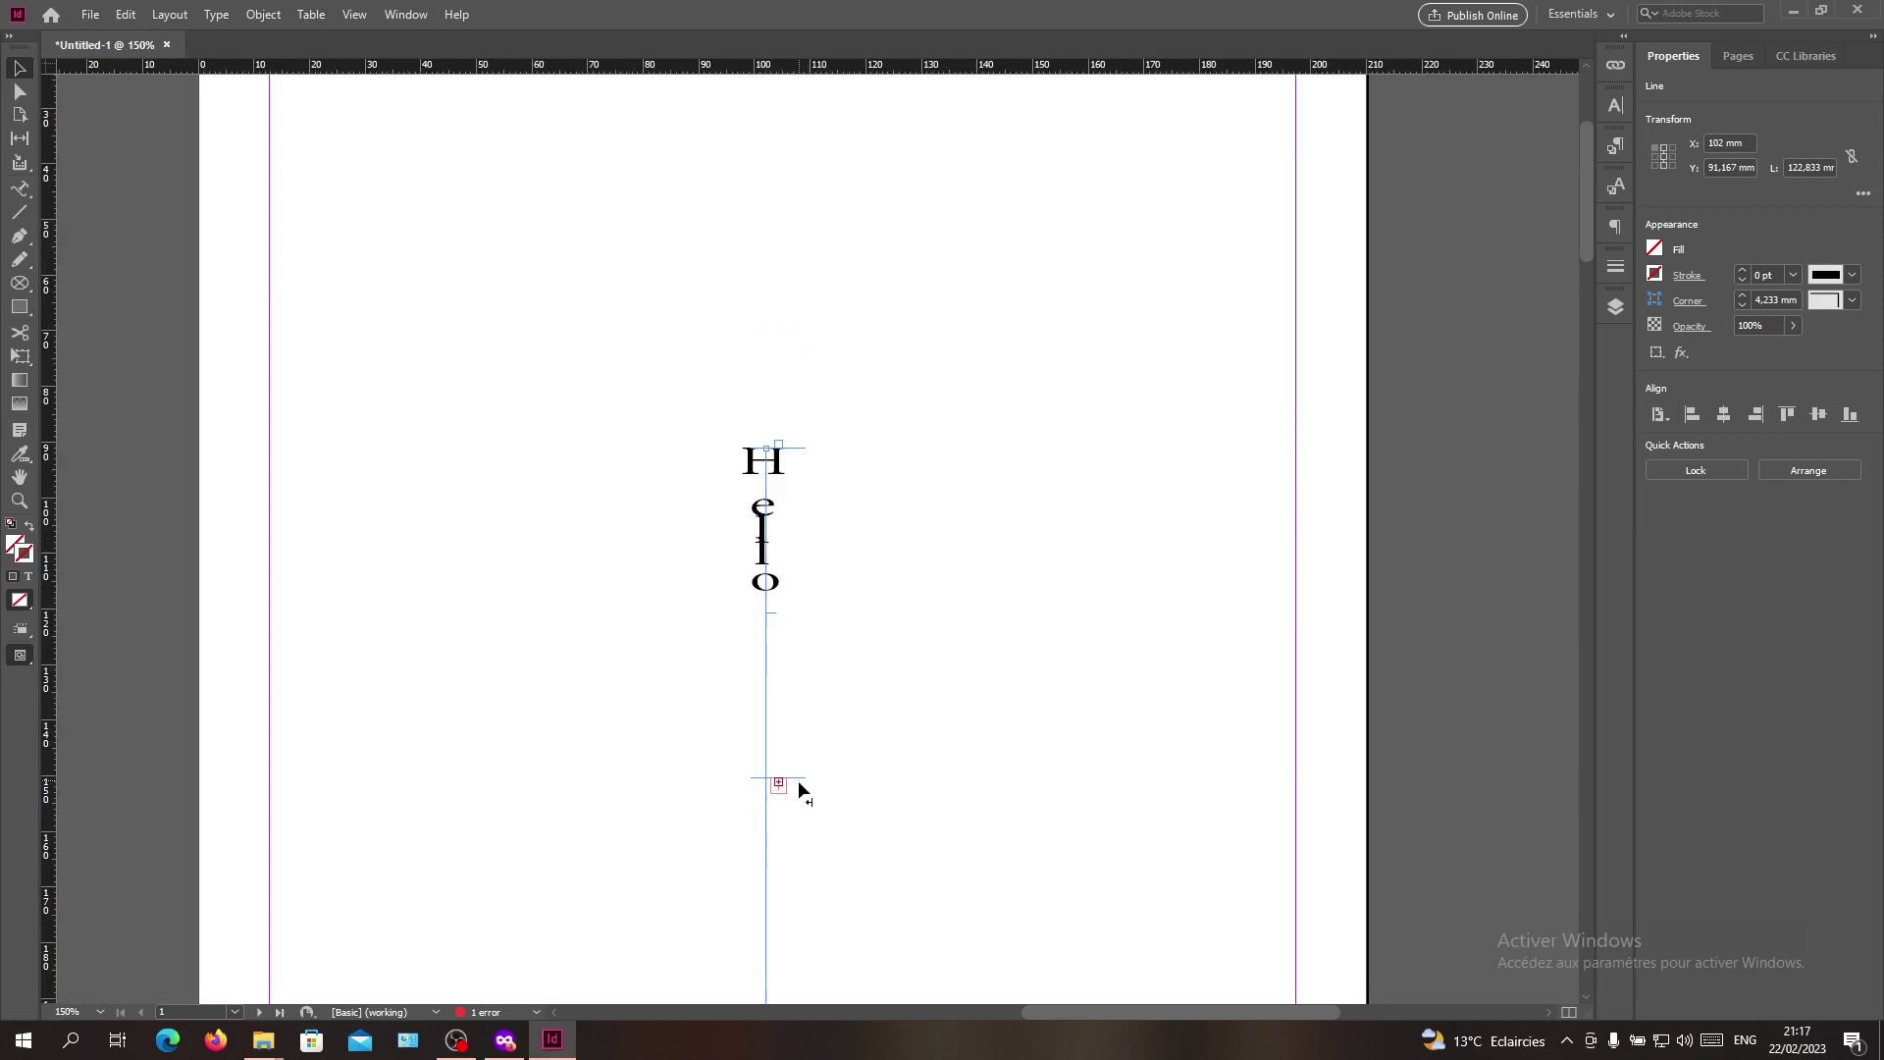
scroll(798, 784, "down", 3)
scroll(825, 809, "down", 3)
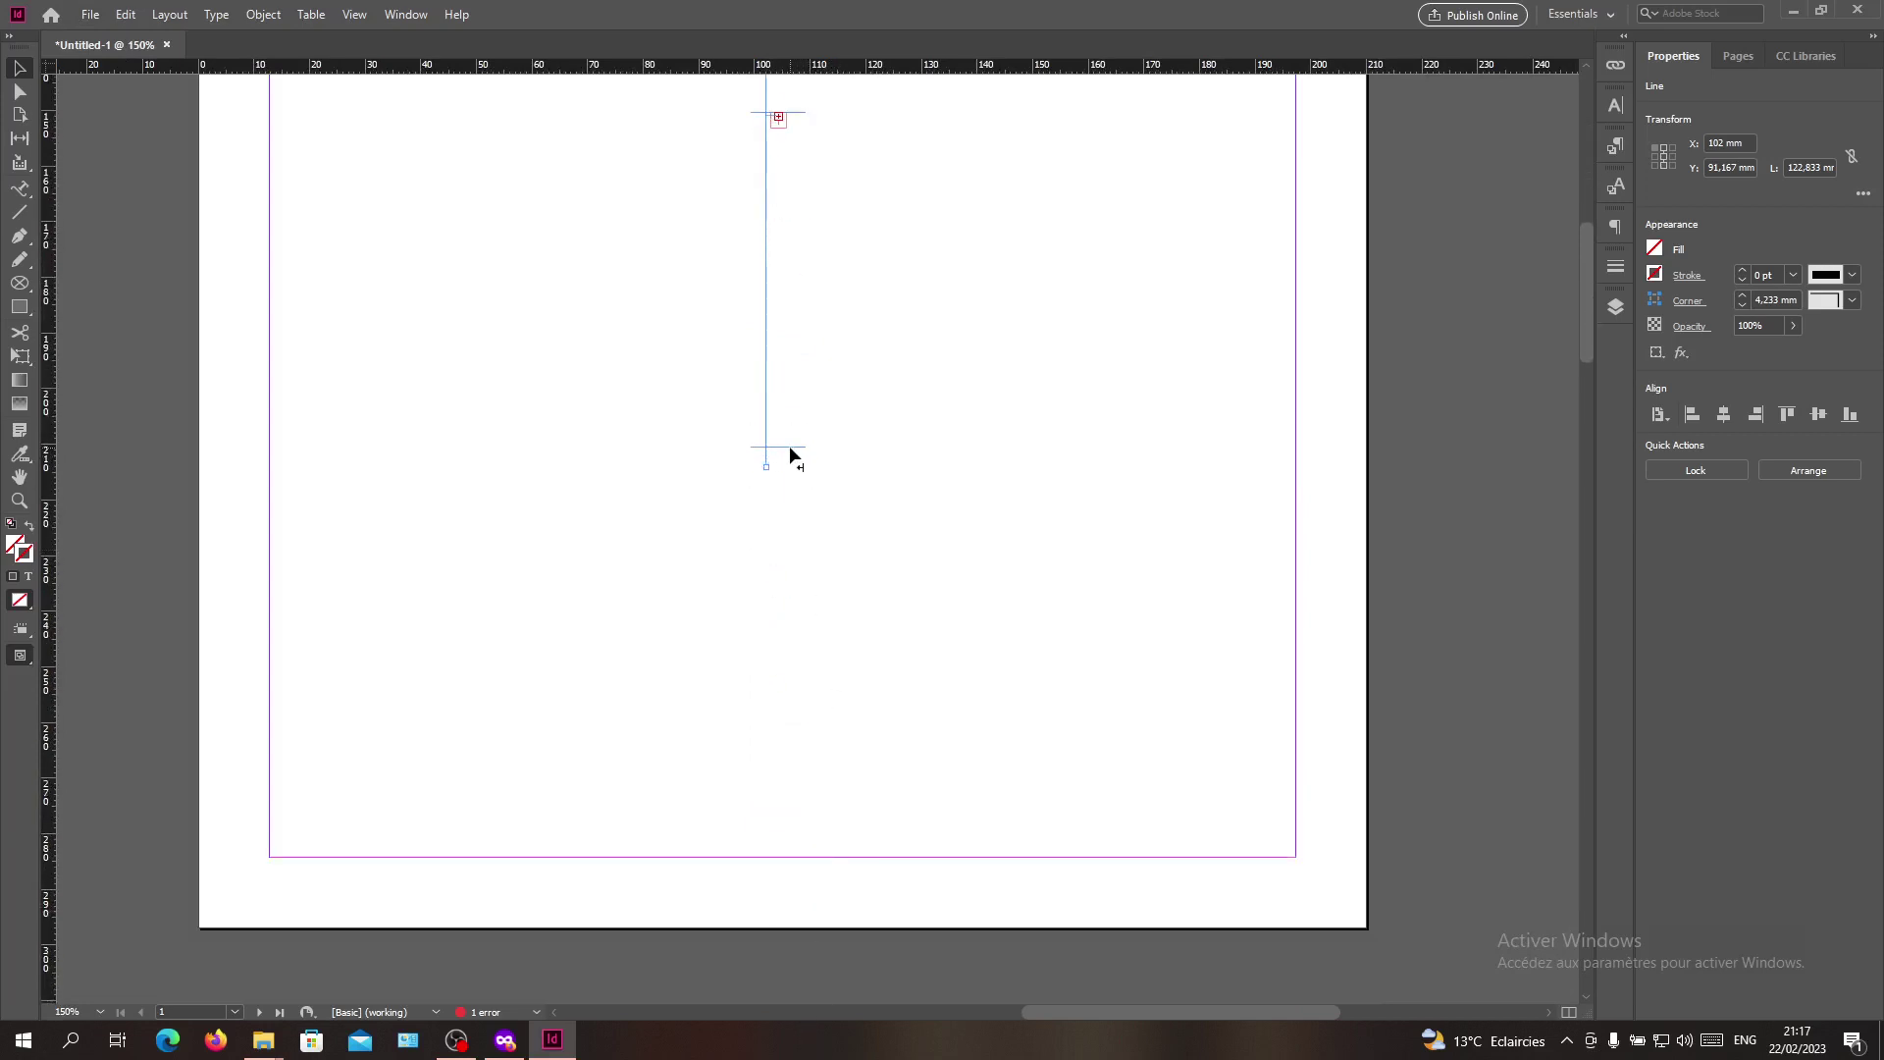
scroll(791, 447, "down", 5, "alt")
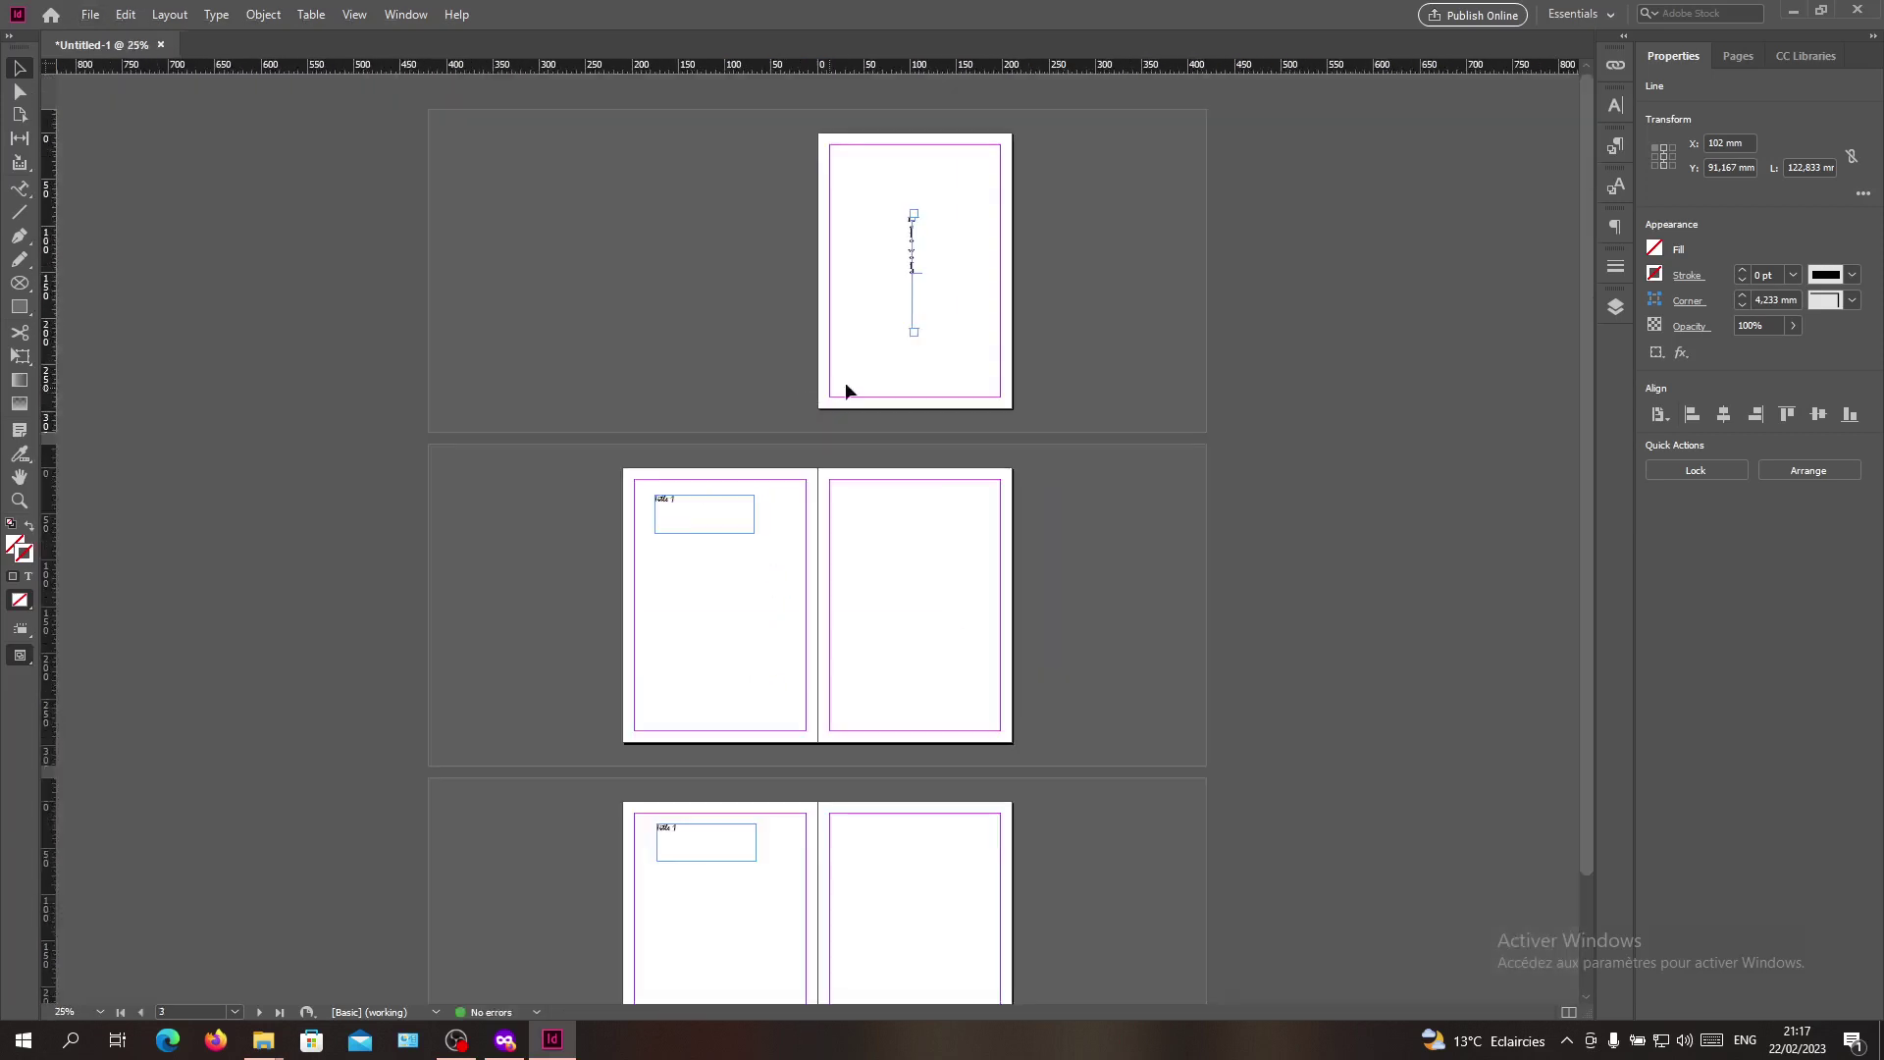
scroll(845, 382, "up", 5, "alt")
scroll(1031, 354, "up", 3)
scroll(1267, 376, "up", 1)
scroll(1306, 405, "up", 2, "alt")
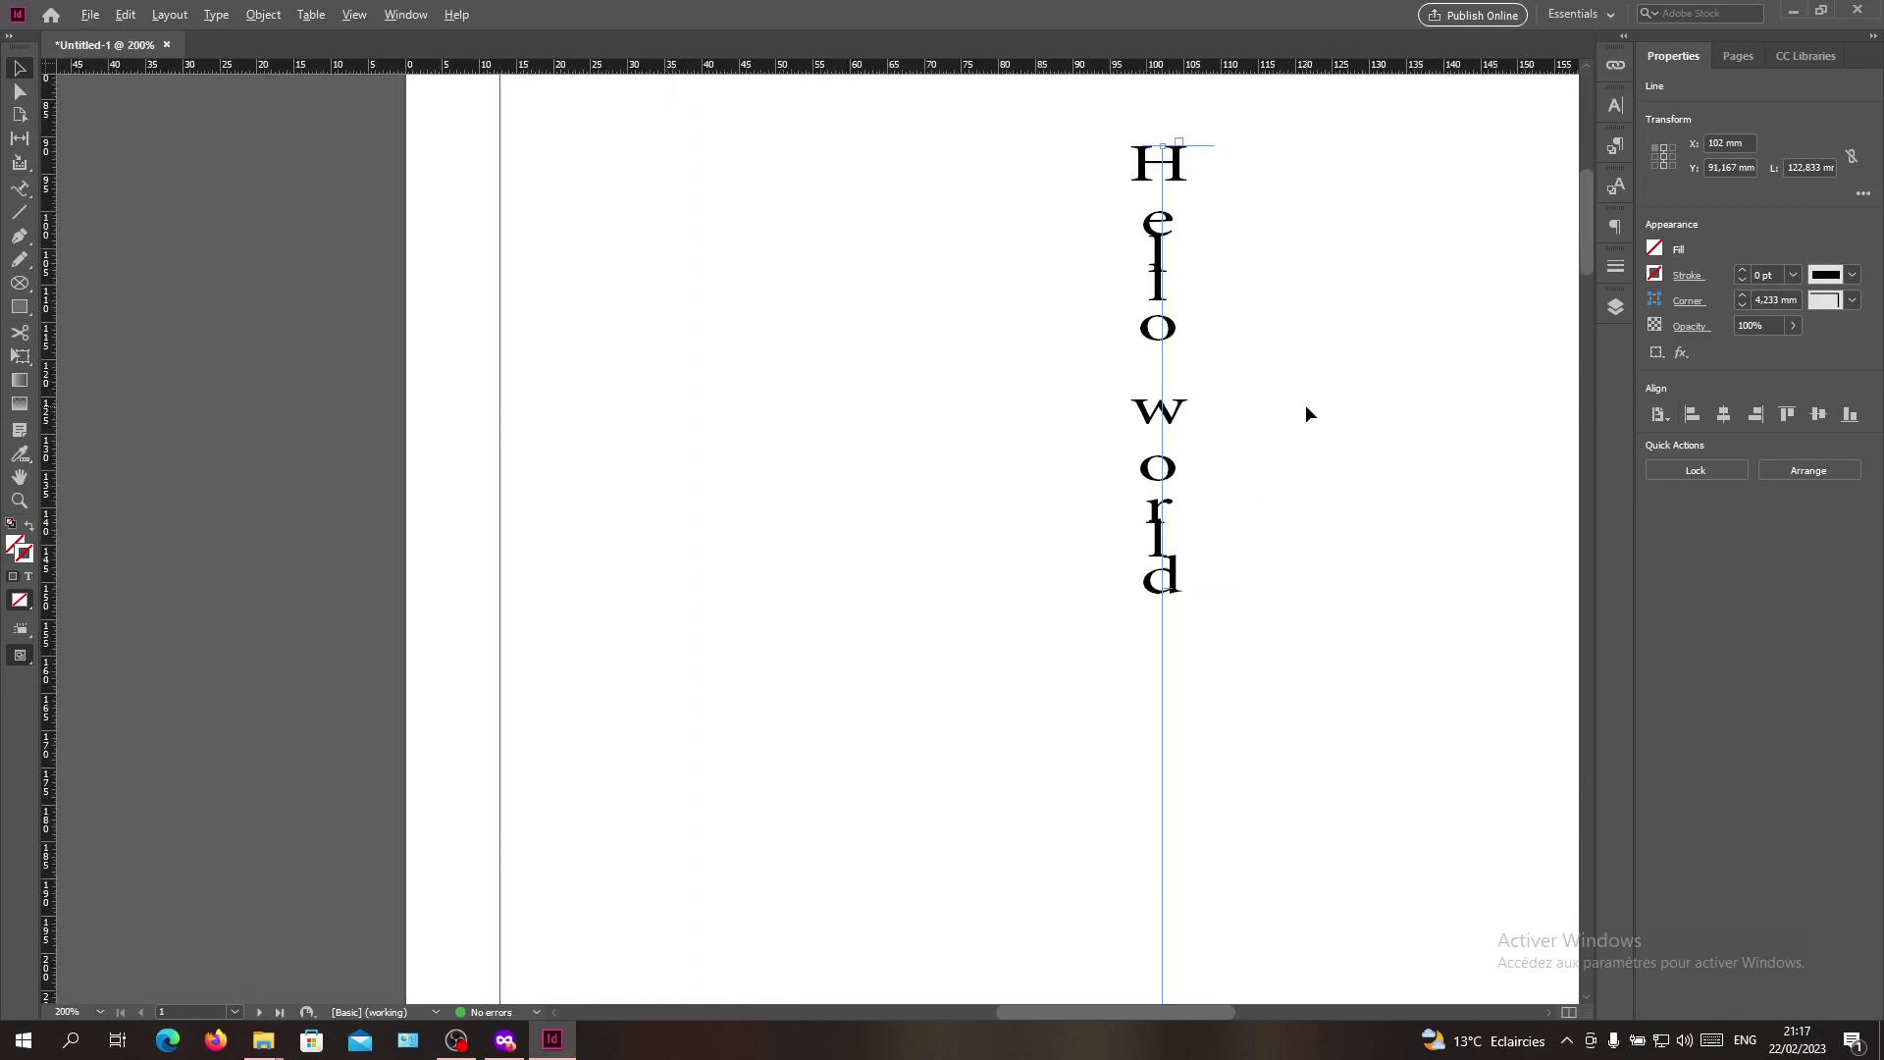
left_click(21, 95)
double_click(1171, 535)
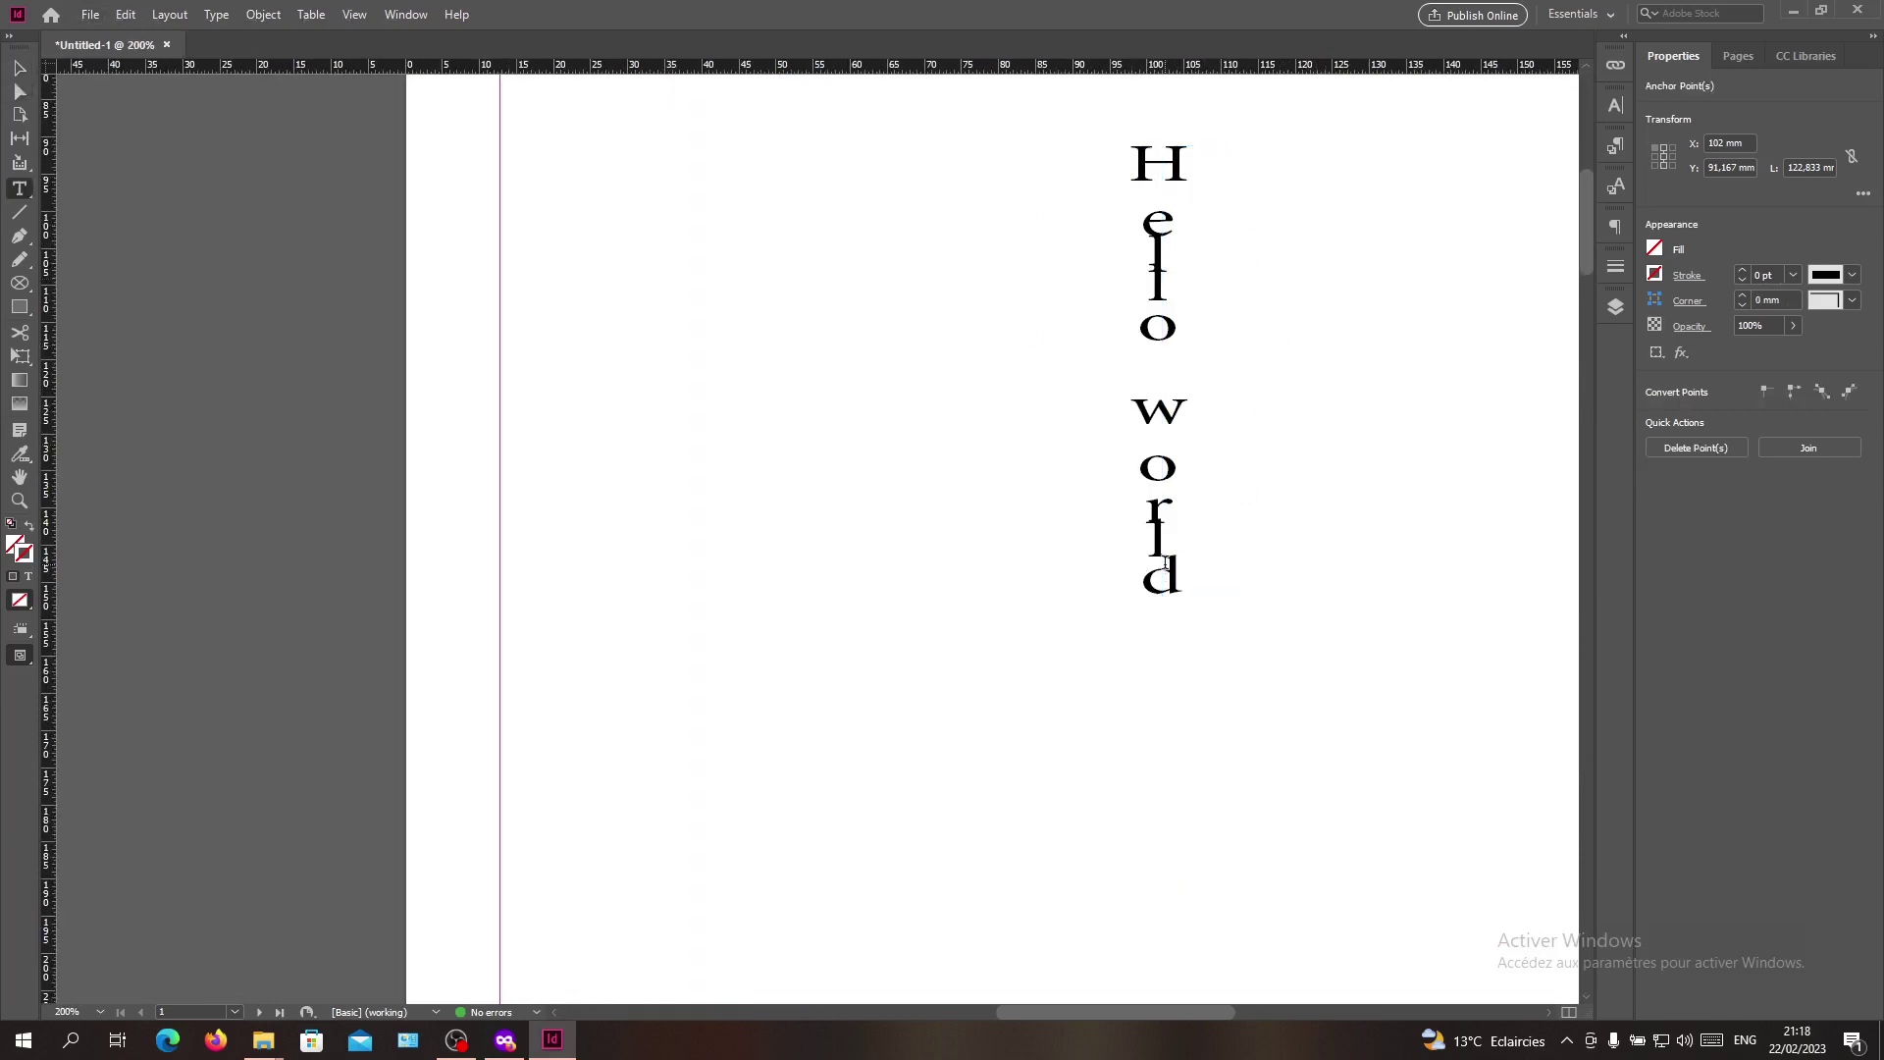
left_click_drag(1166, 566, 1126, 188)
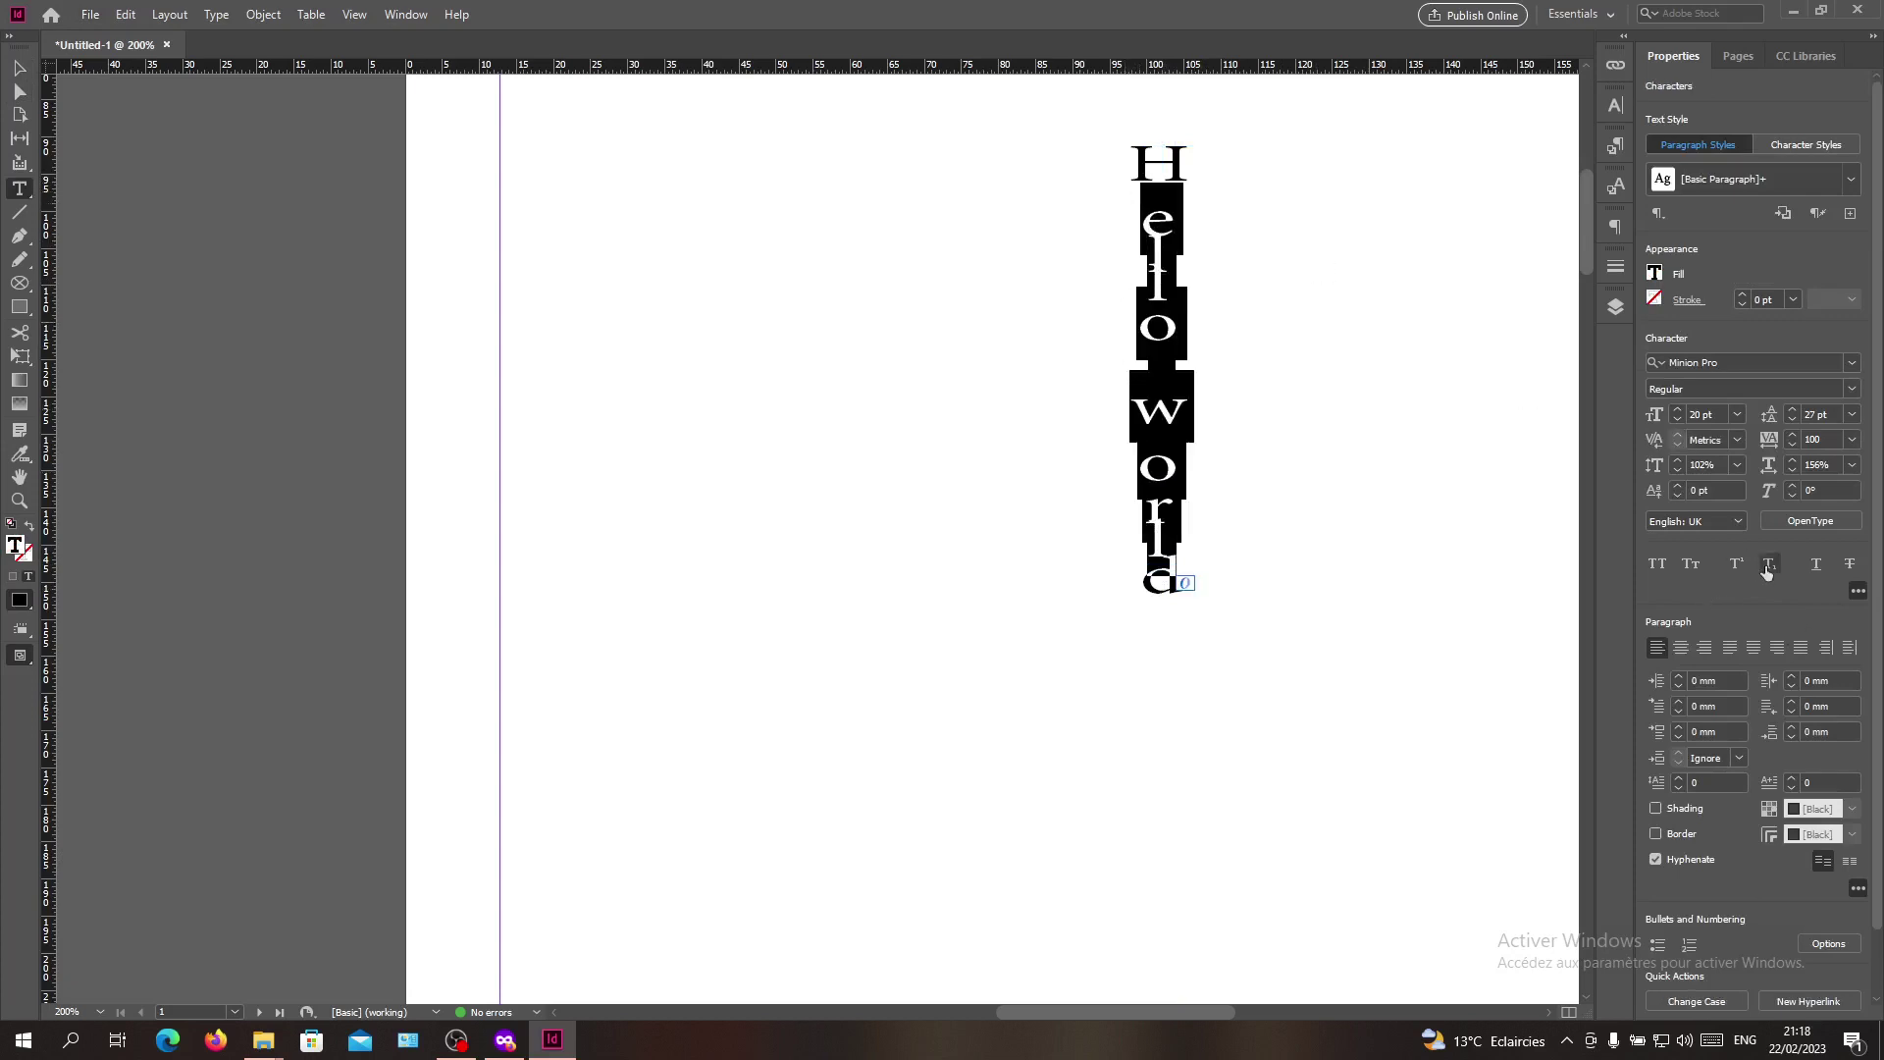
left_click(456, 797)
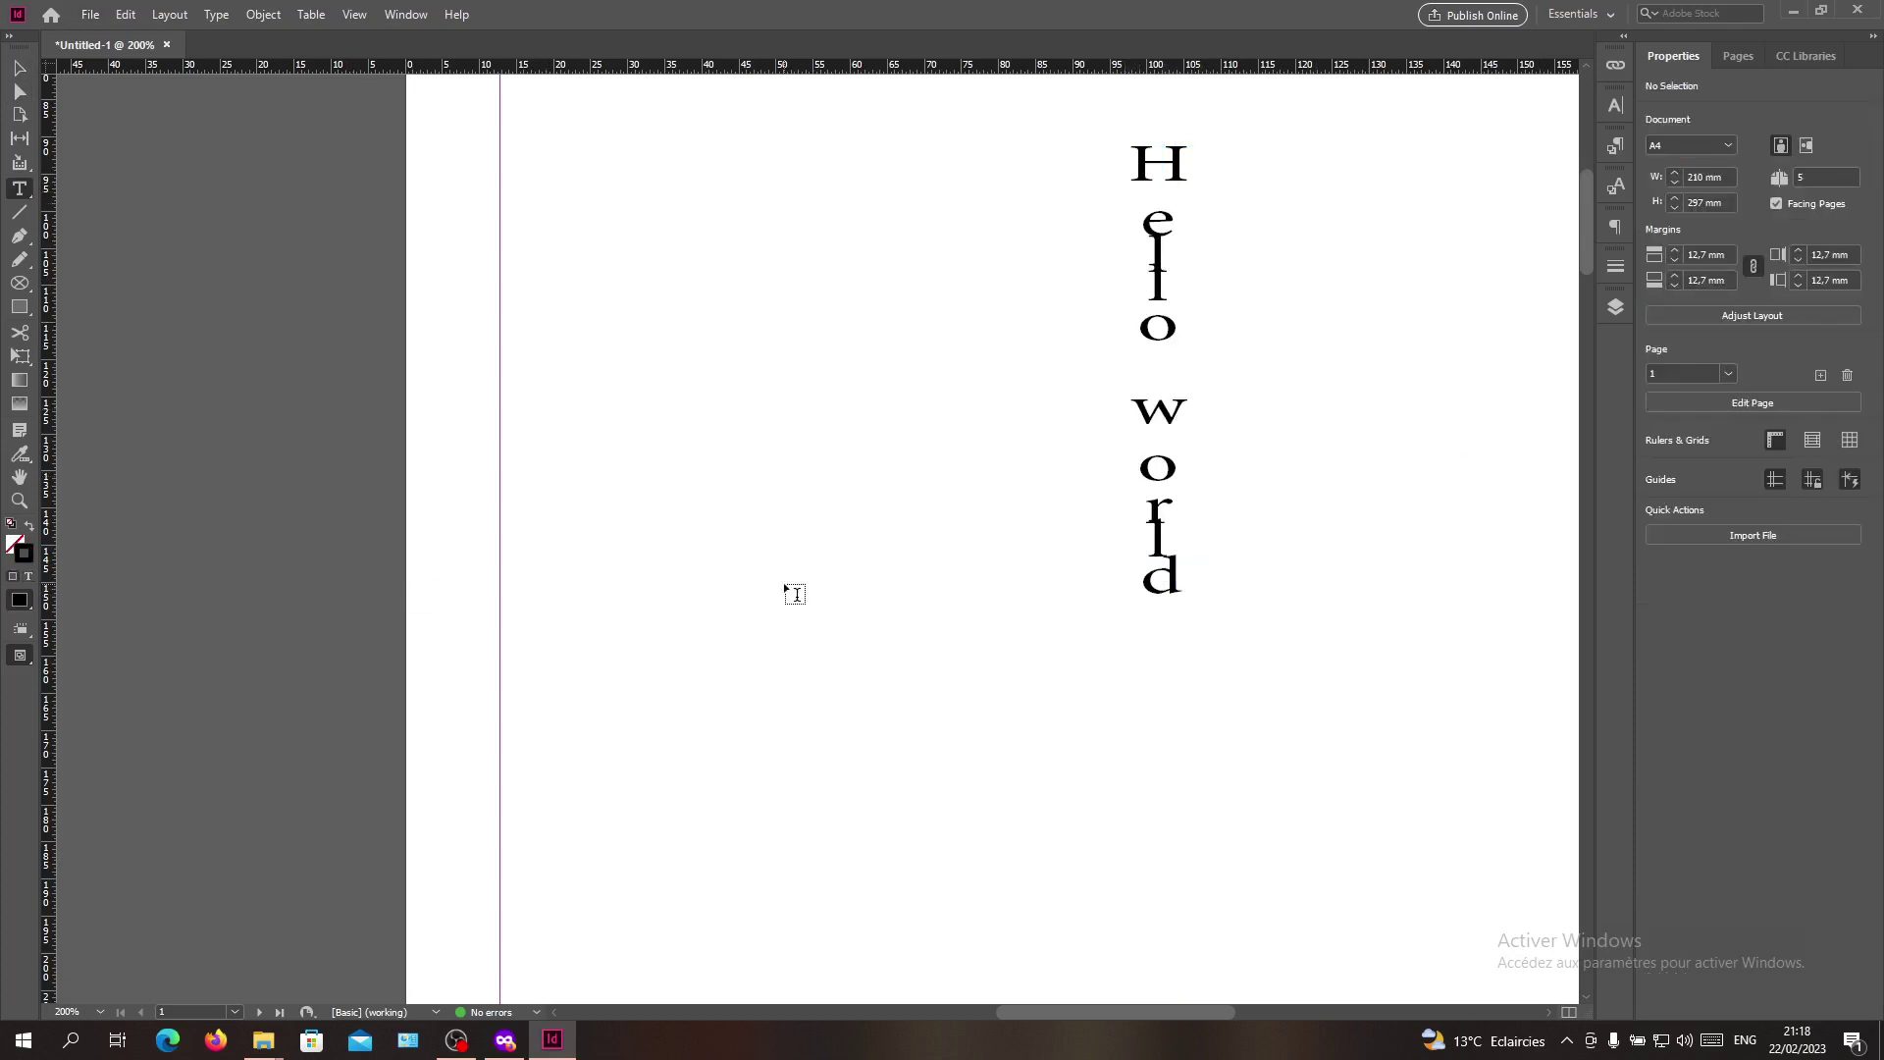
scroll(943, 574, "down", 1, "alt")
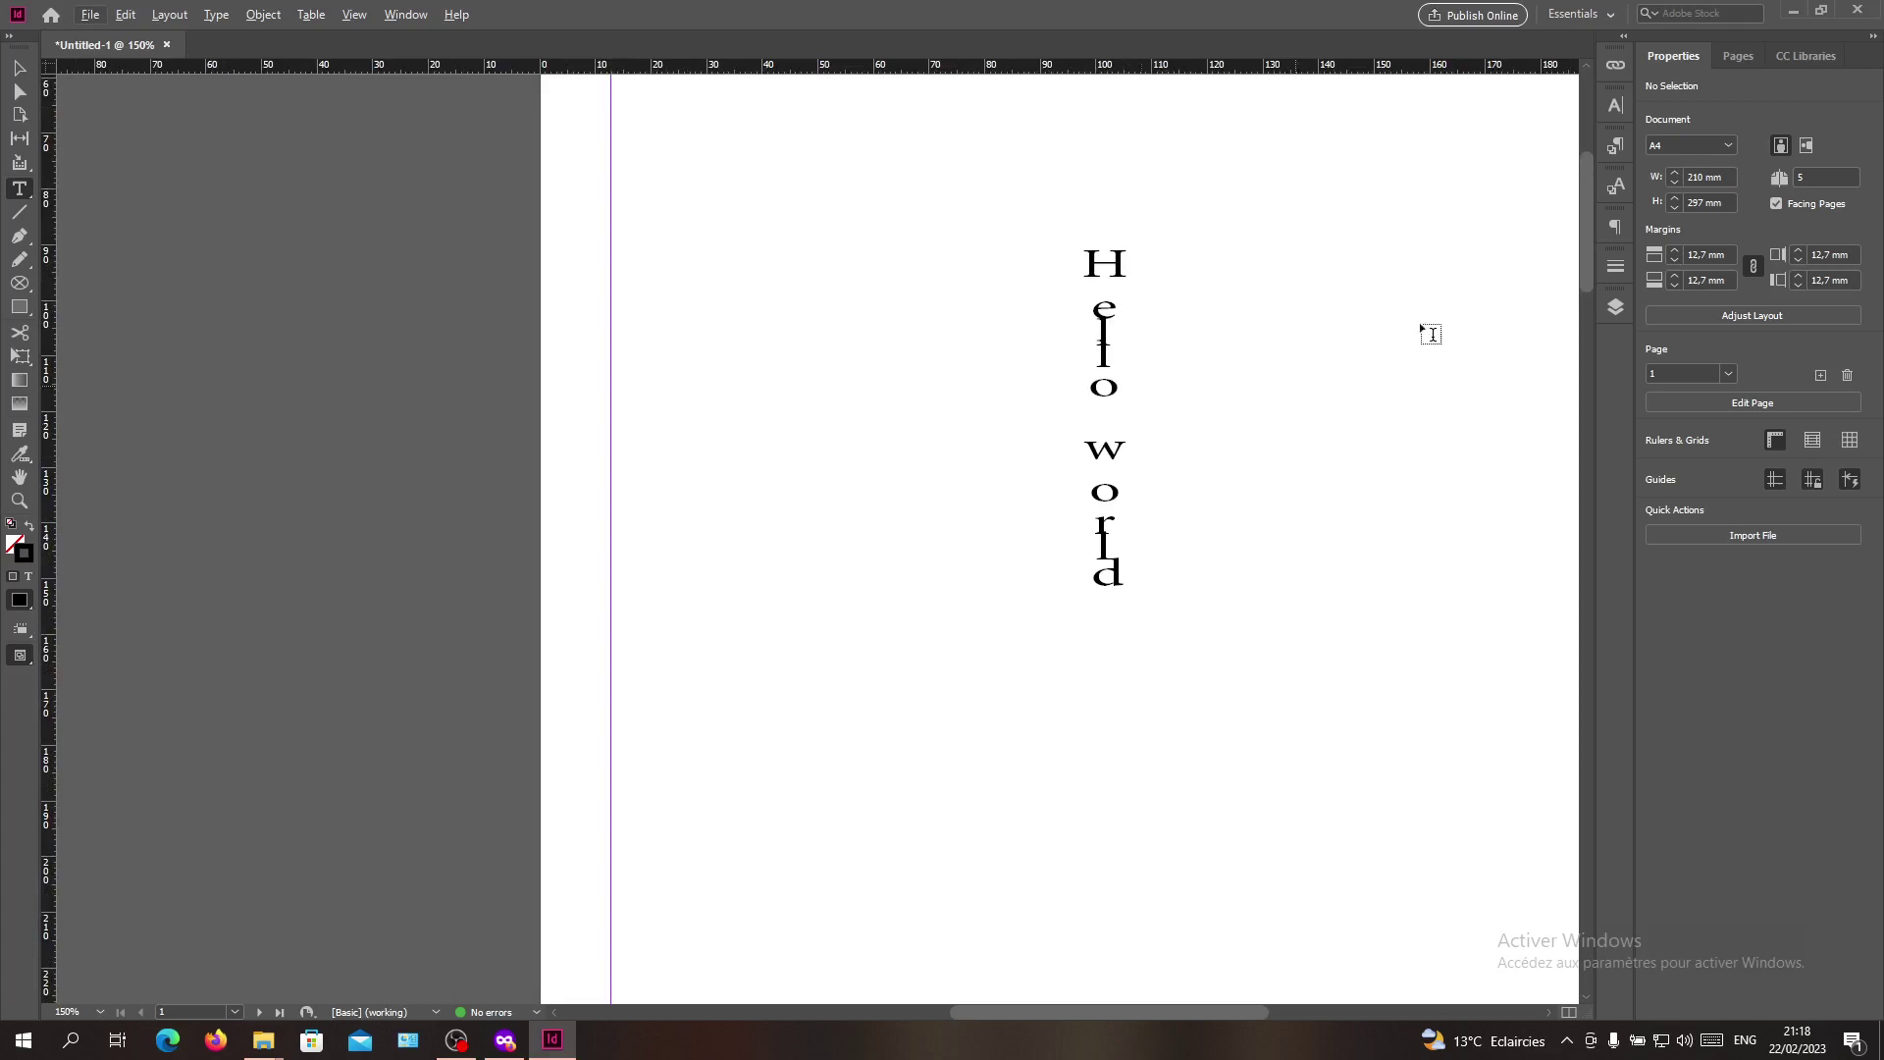